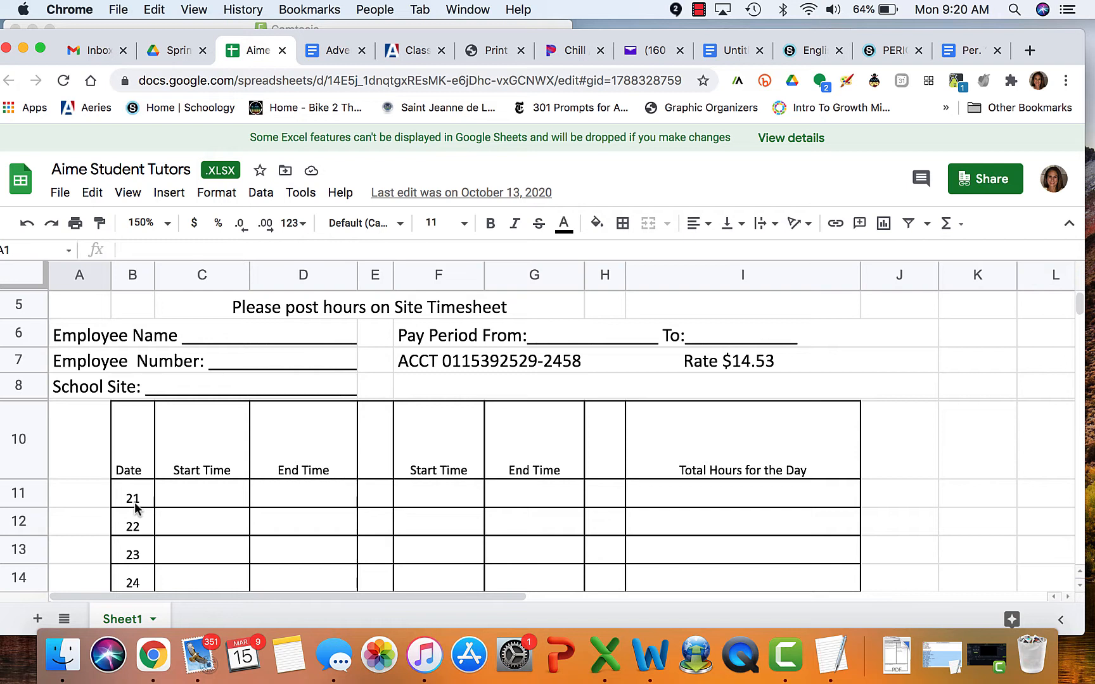
Type February 21 after From: and March 20 after To: in the Pay Period cell
click(556, 336)
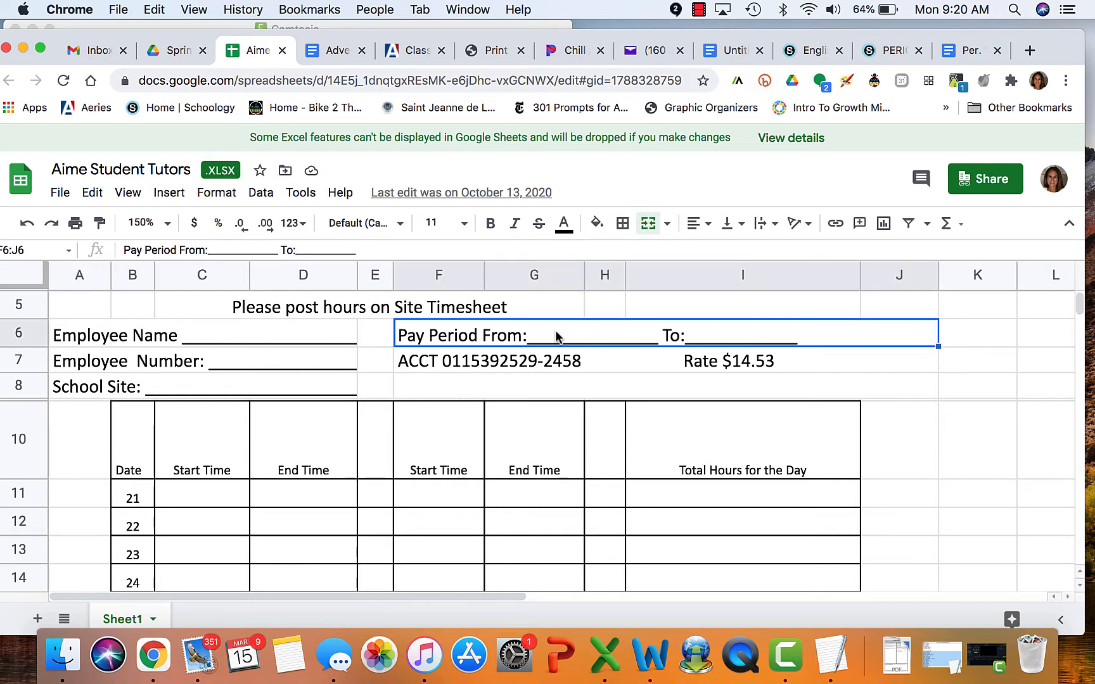
double_click(557, 335)
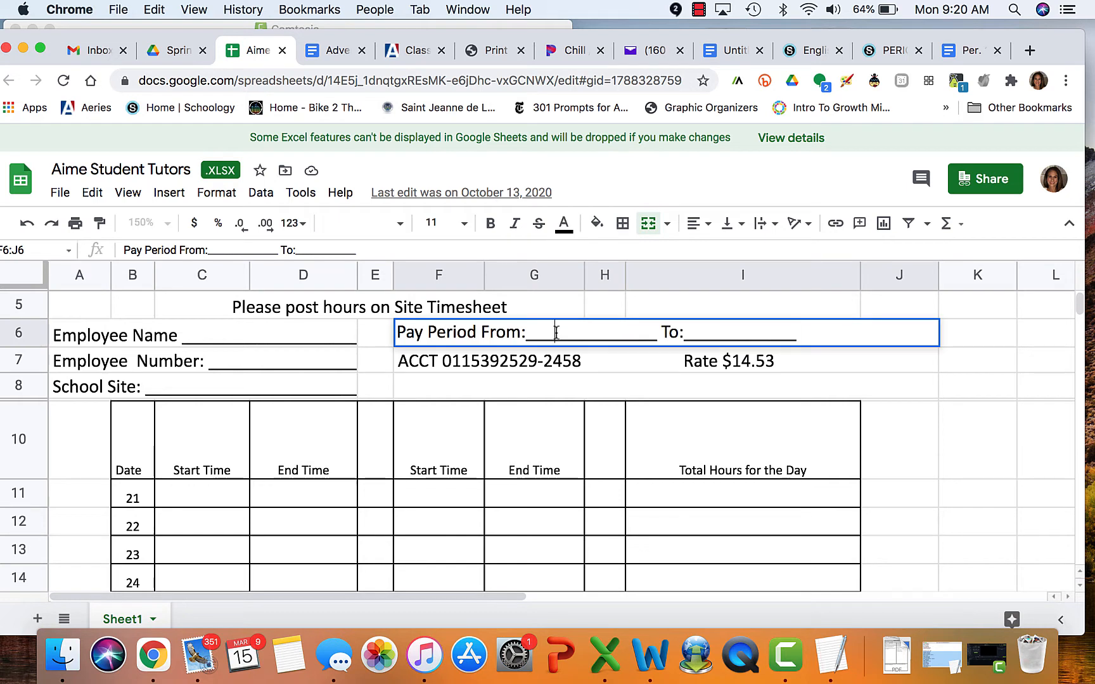
text(Febra)
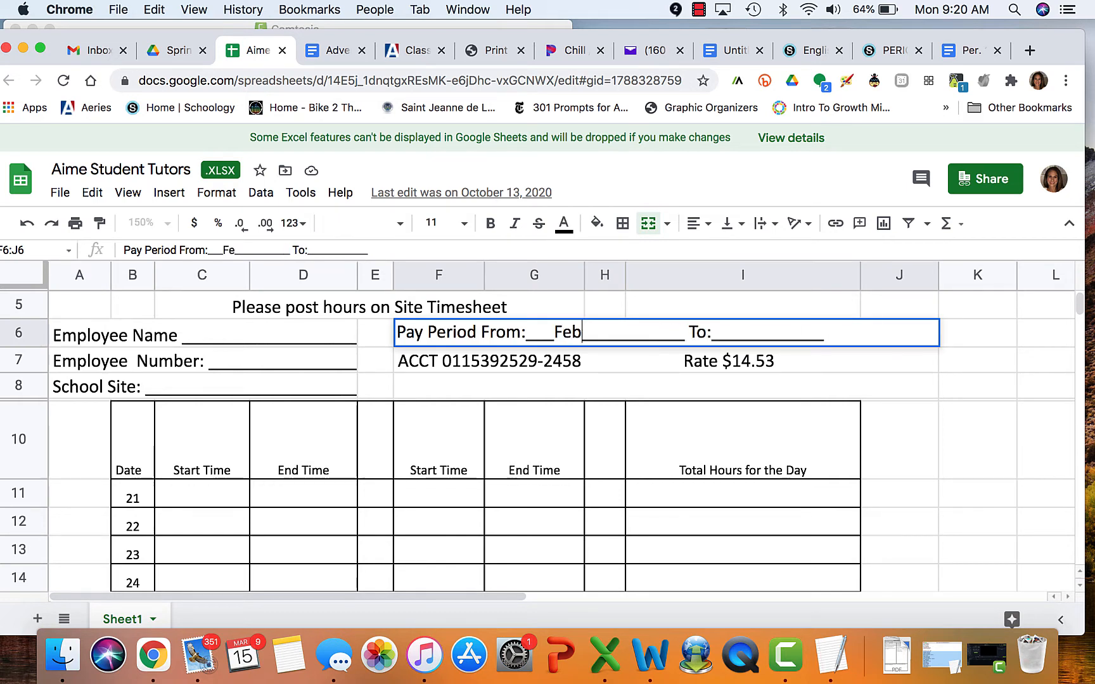
key(BackSpace)
text(uary 21)
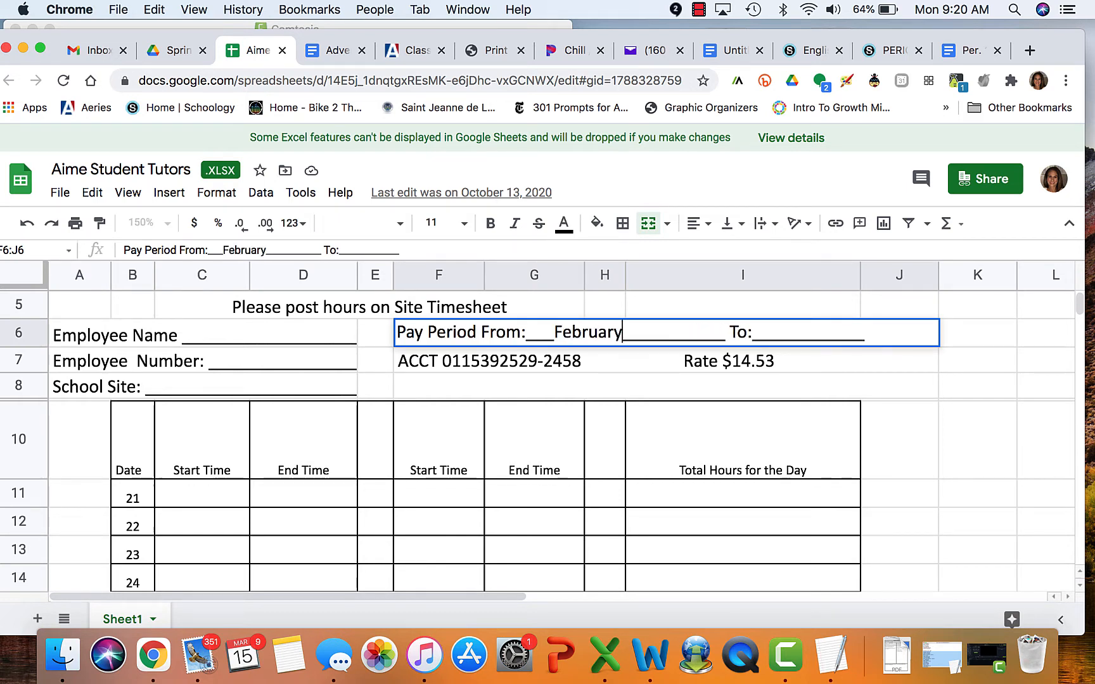
click(832, 329)
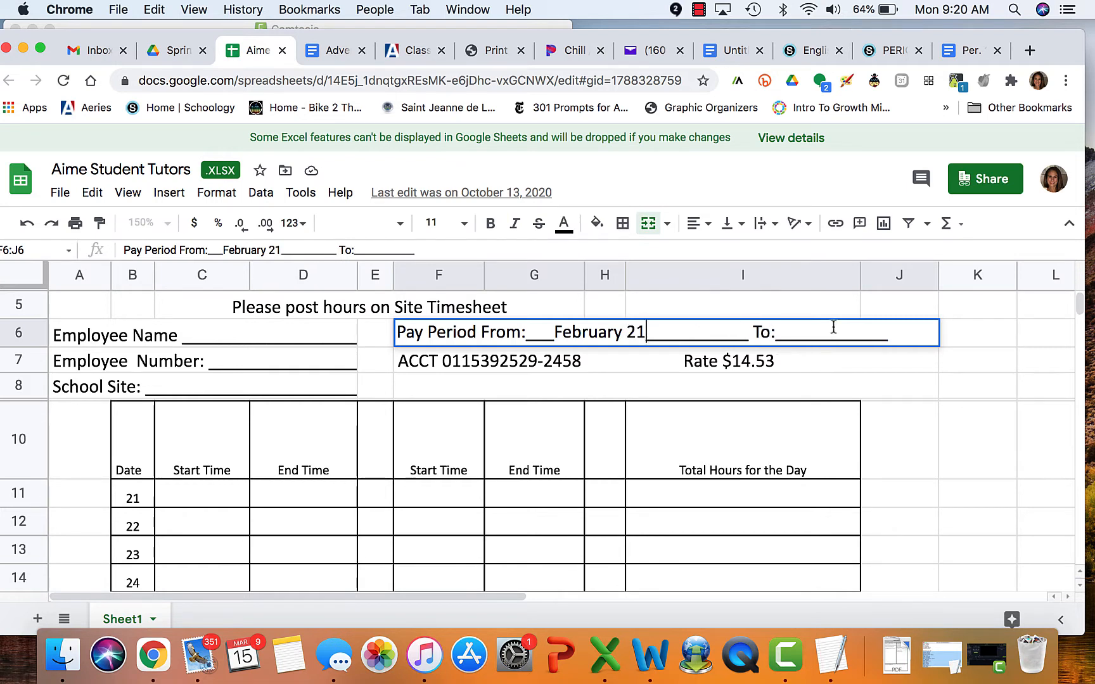
text(March 20)
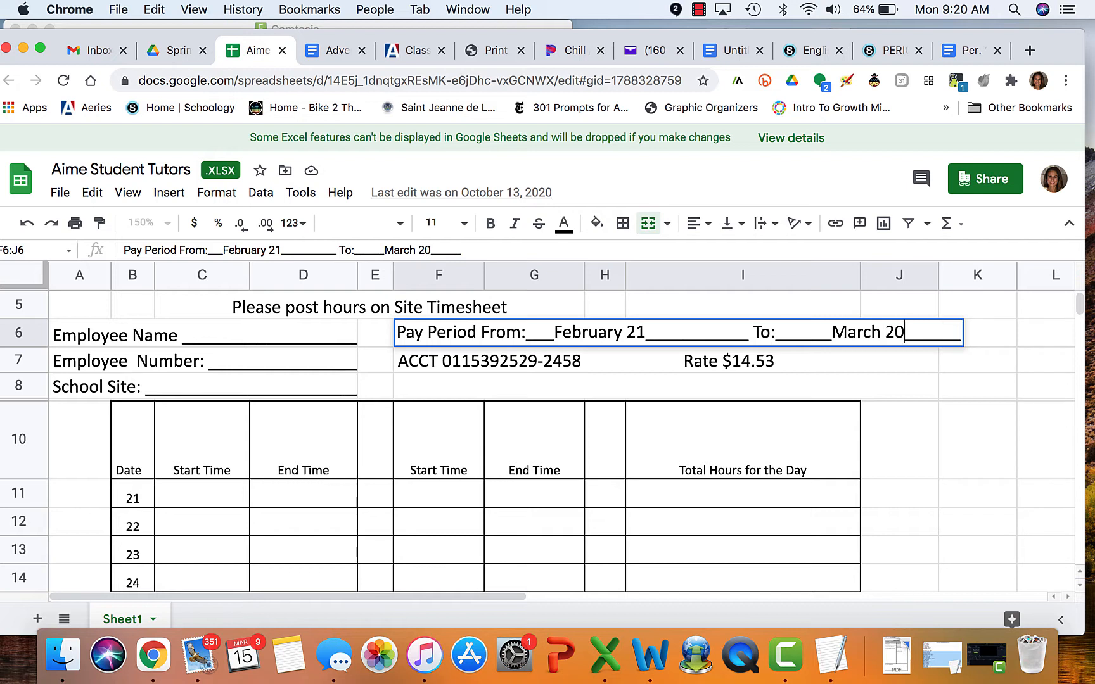
click(749, 335)
Fill the Pay Period cell F6:J6, Employee Name cell and School Site cell with yellow
drag(942, 331, 552, 334)
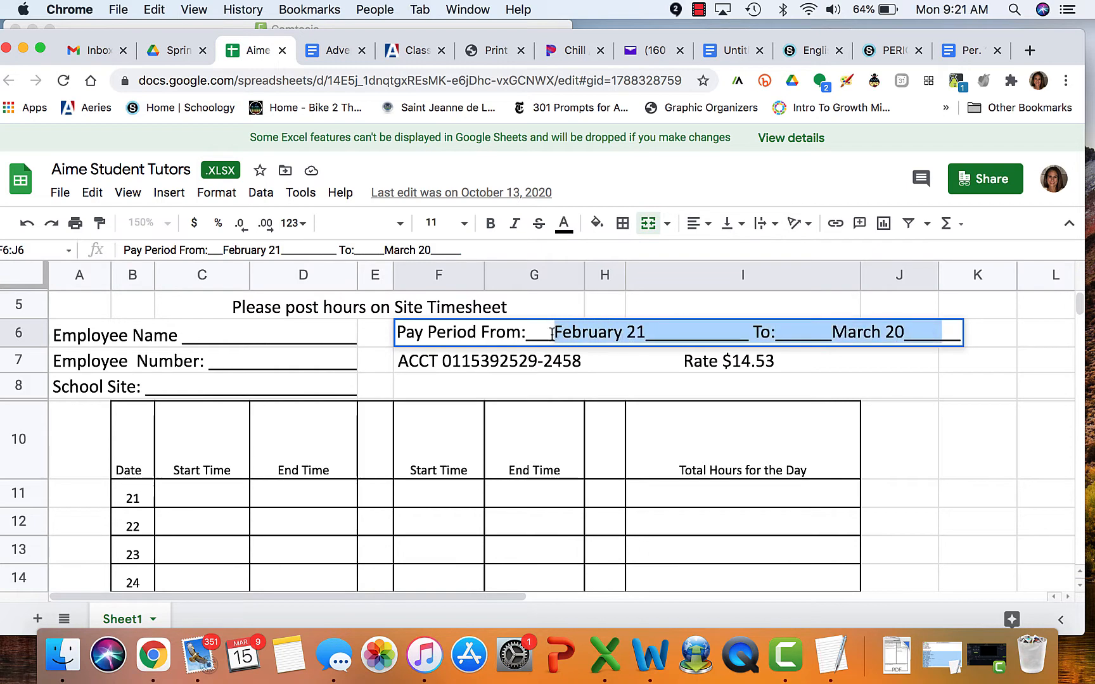
click(596, 223)
click(653, 304)
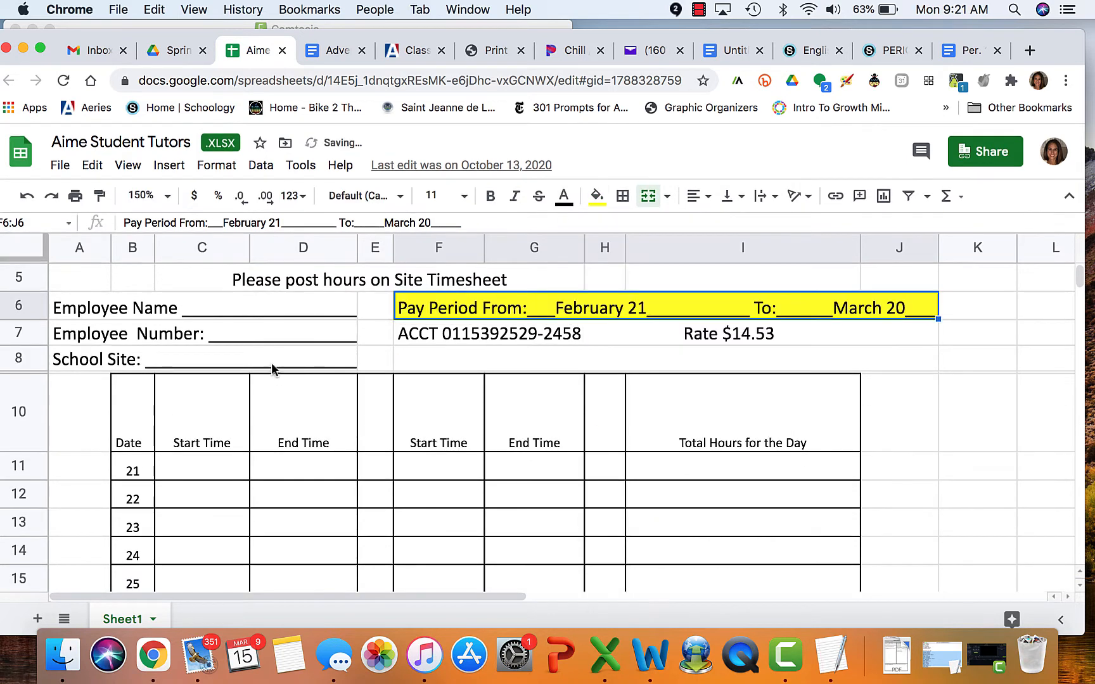
click(235, 309)
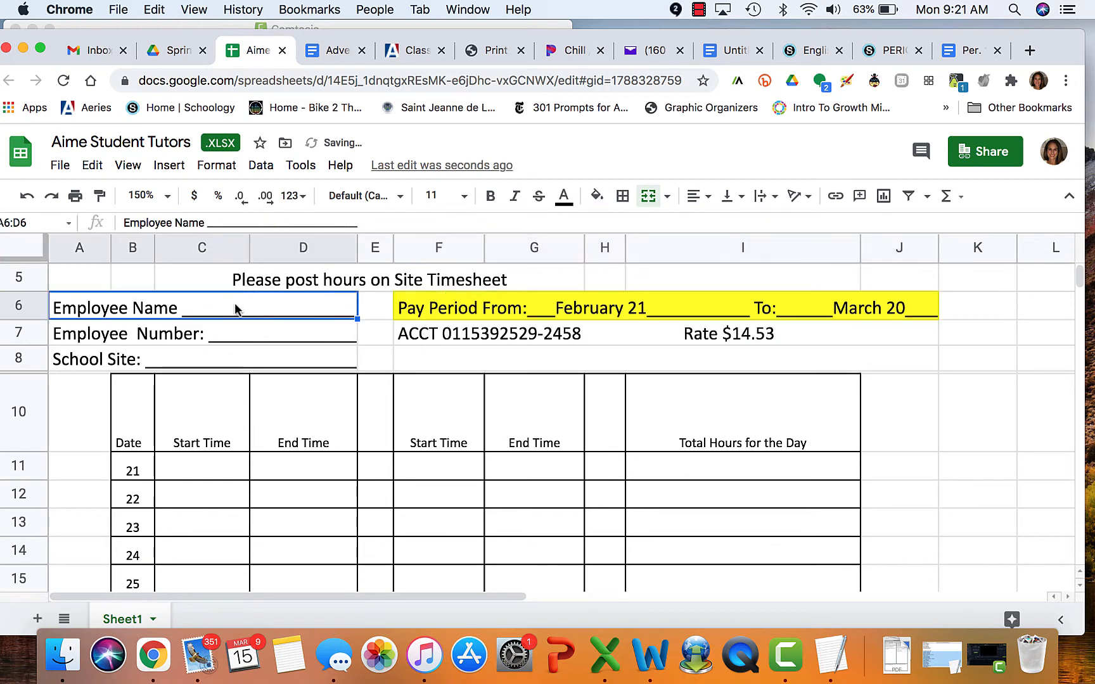
click(597, 196)
click(656, 276)
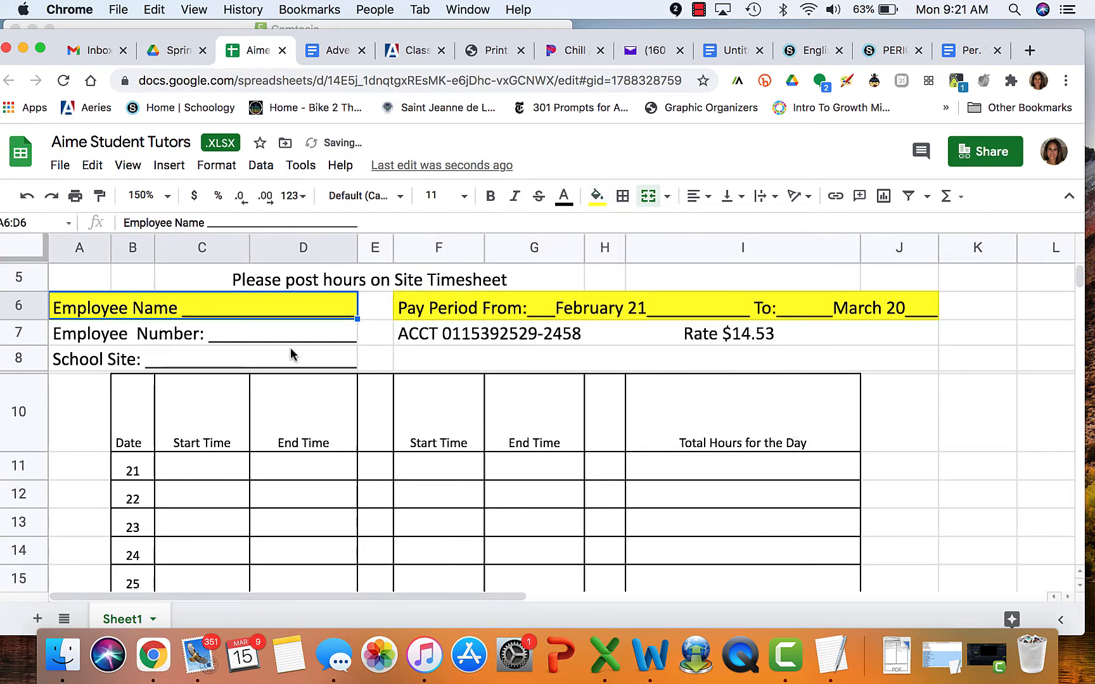
click(254, 359)
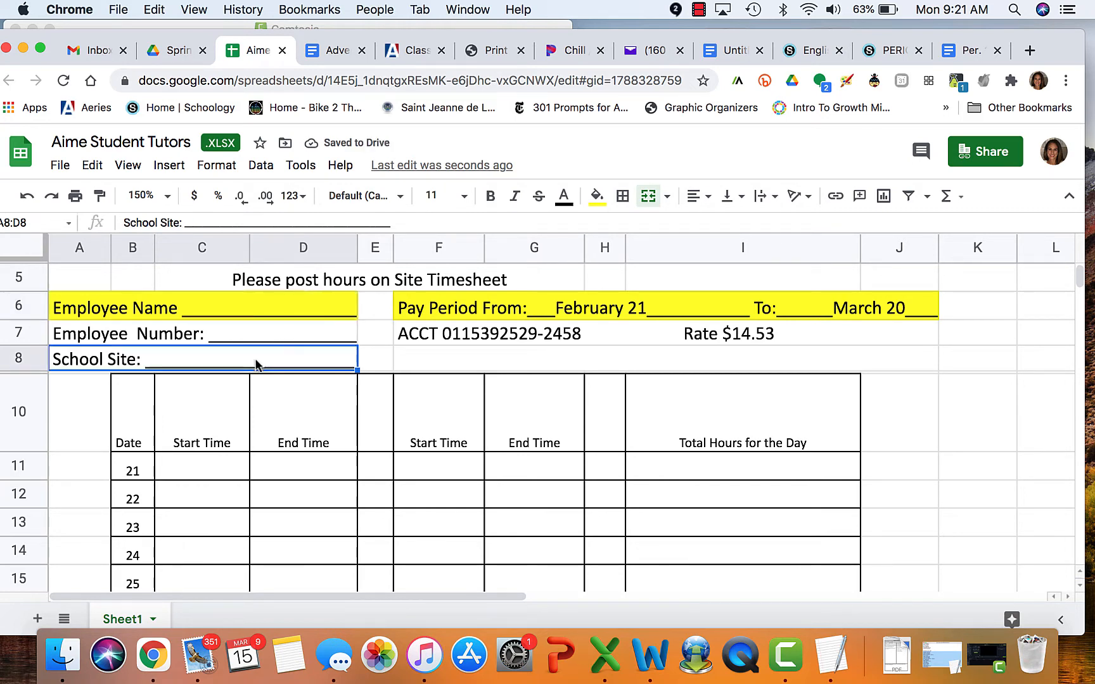
click(596, 196)
click(649, 277)
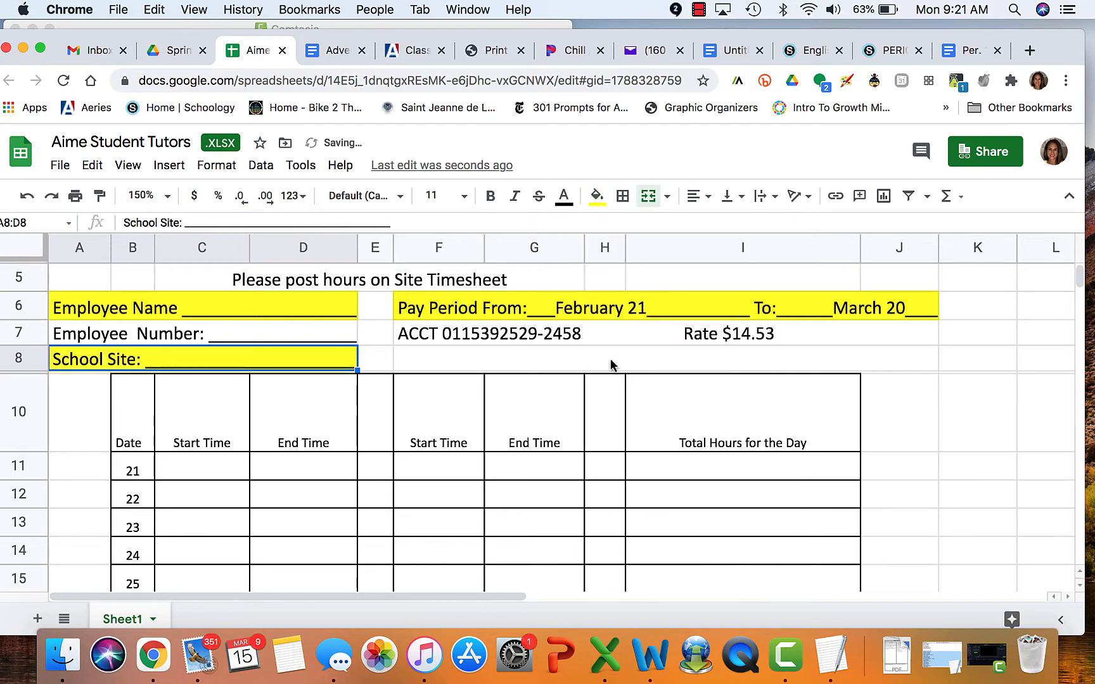
Log day 22 as 2:45 to 3:45 with 1 total hour
scroll(611, 359, down, 3)
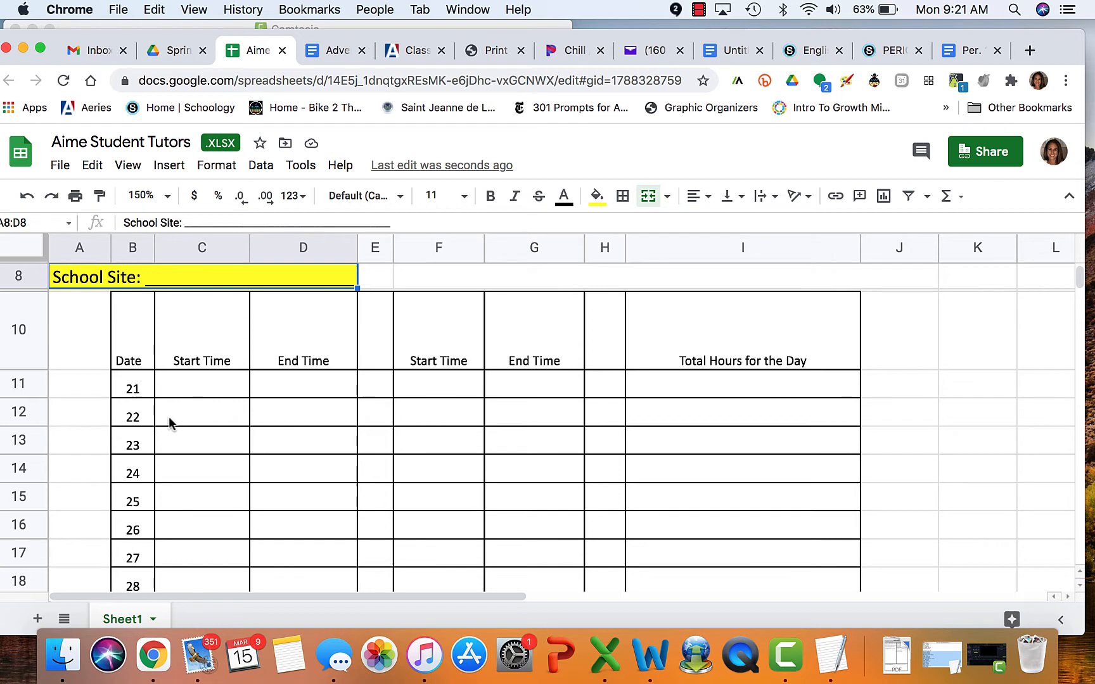
click(194, 413)
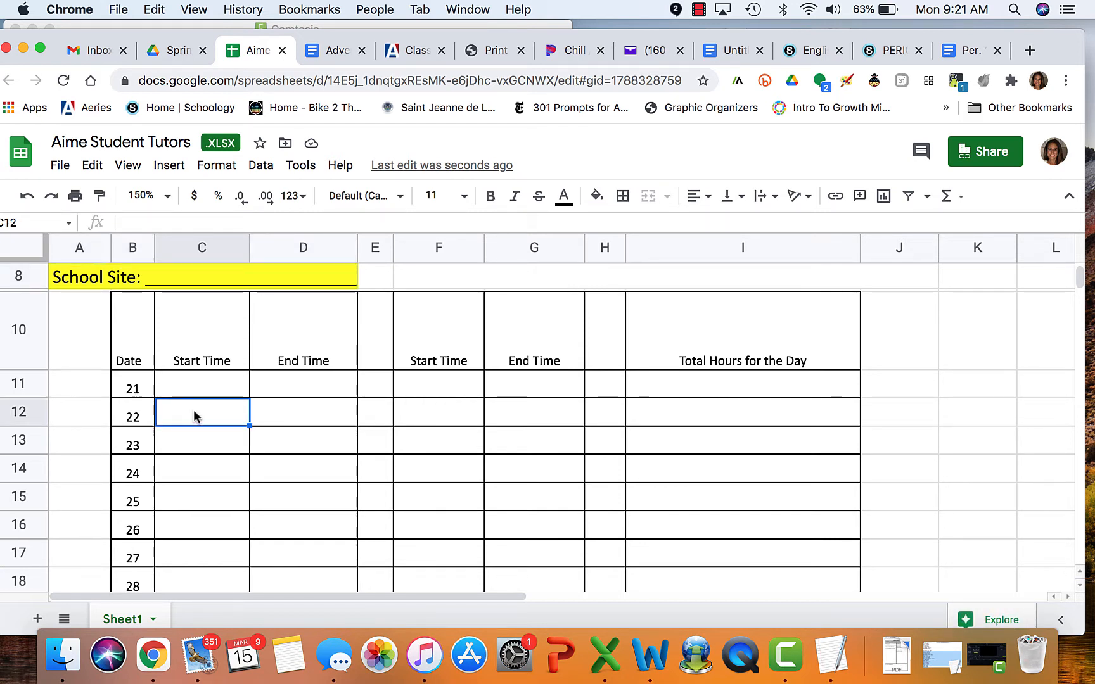
text(2:45)
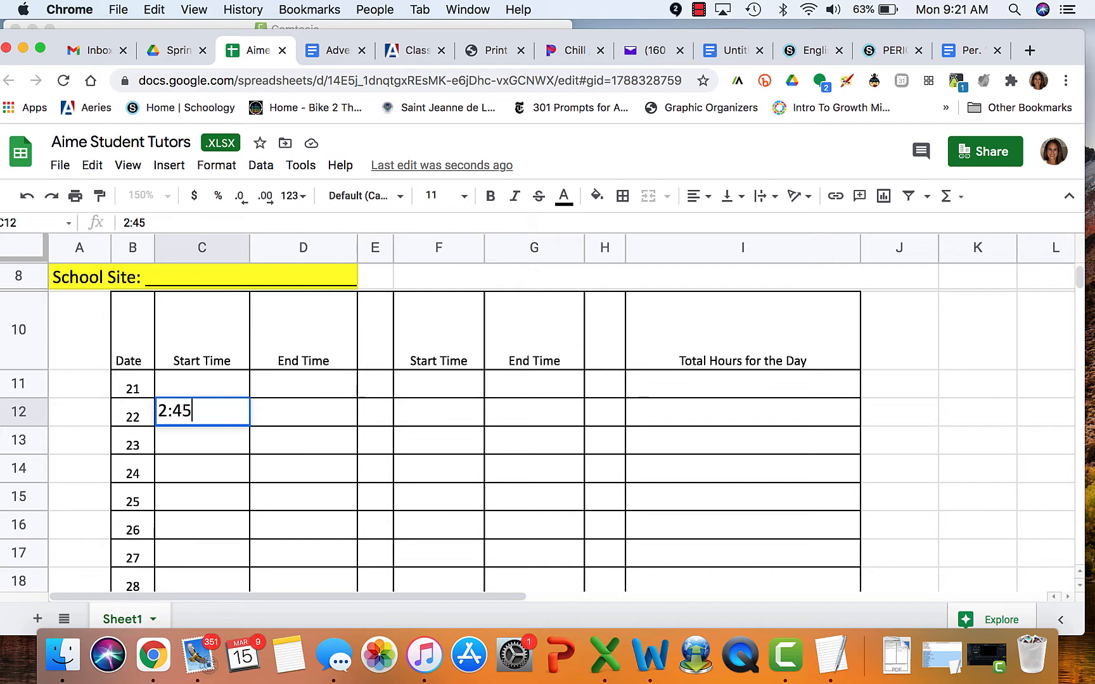
click(296, 413)
text(3:45)
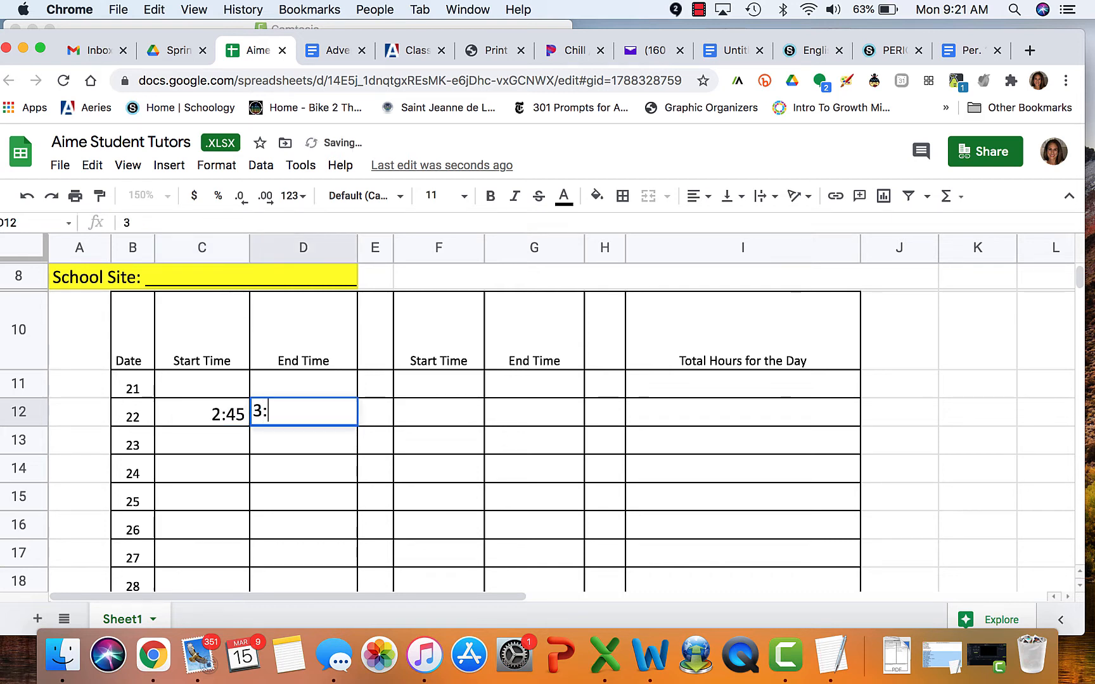
click(445, 459)
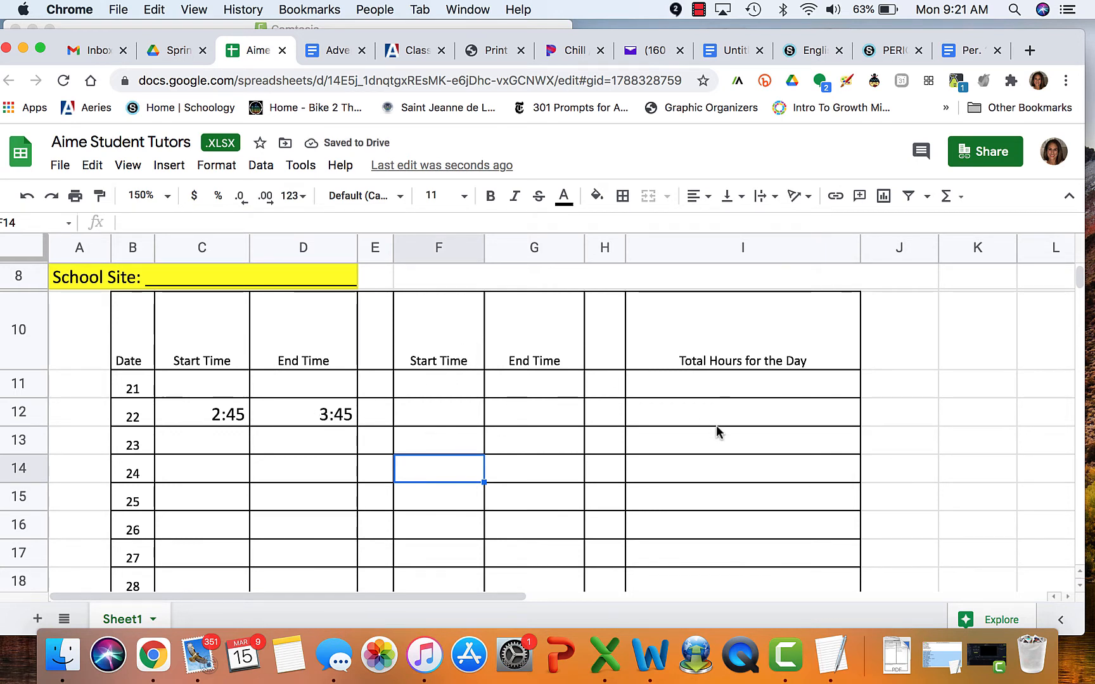
click(702, 412)
text(1)
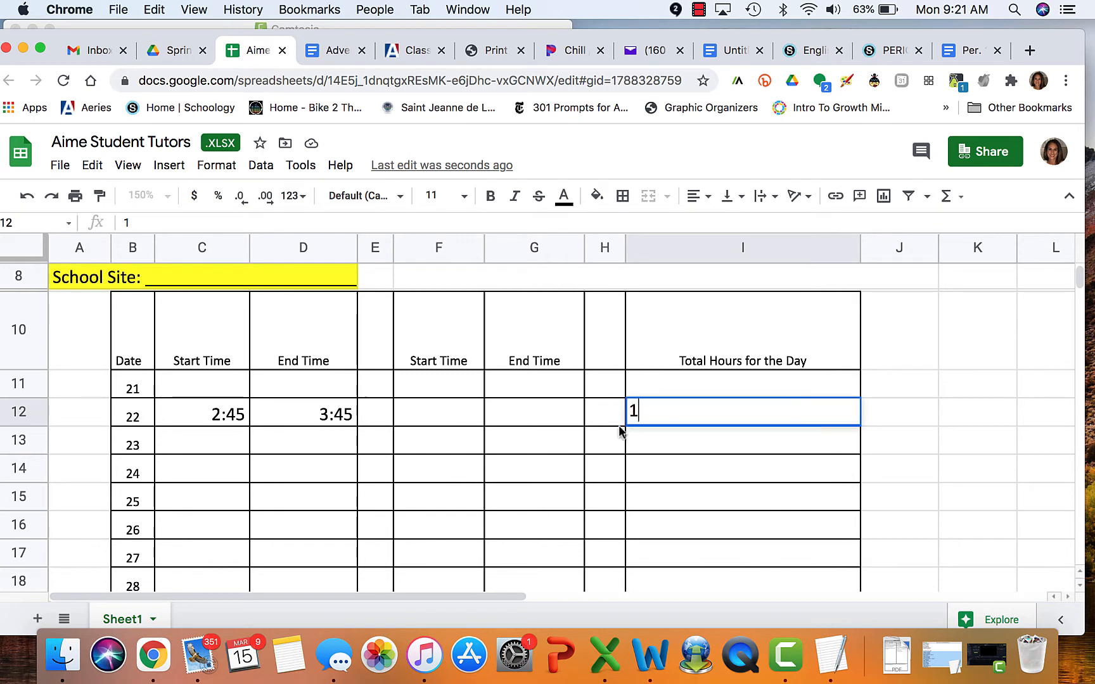
Log day 23 as 2:00 to 3:00 with 1 total hour
click(198, 454)
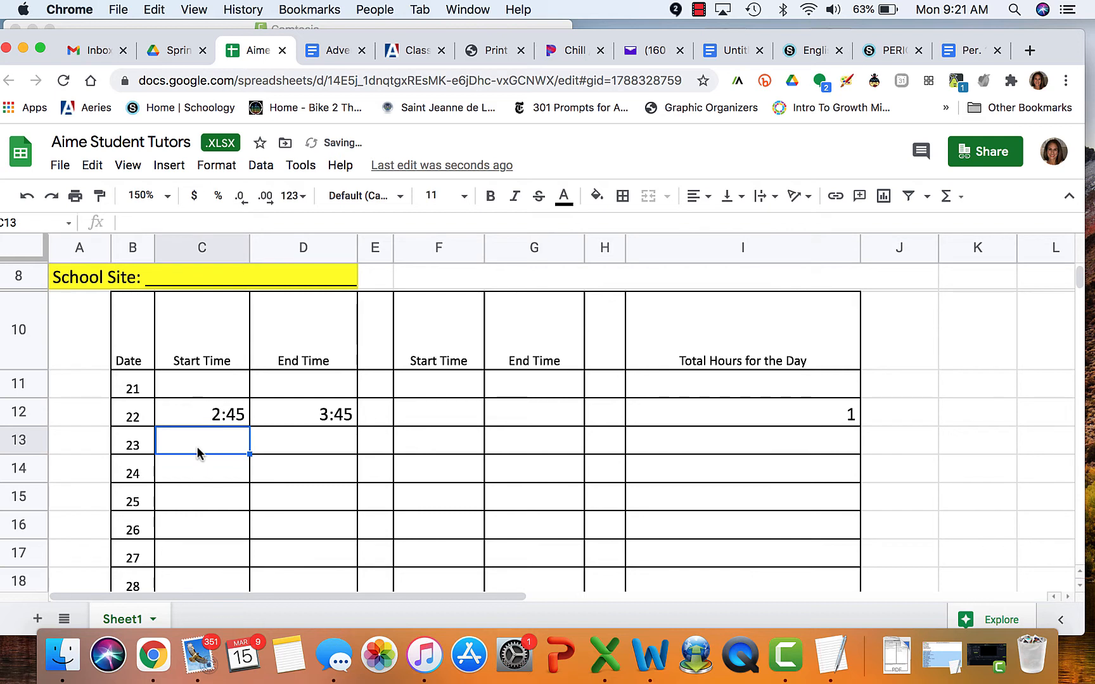
text(2:00)
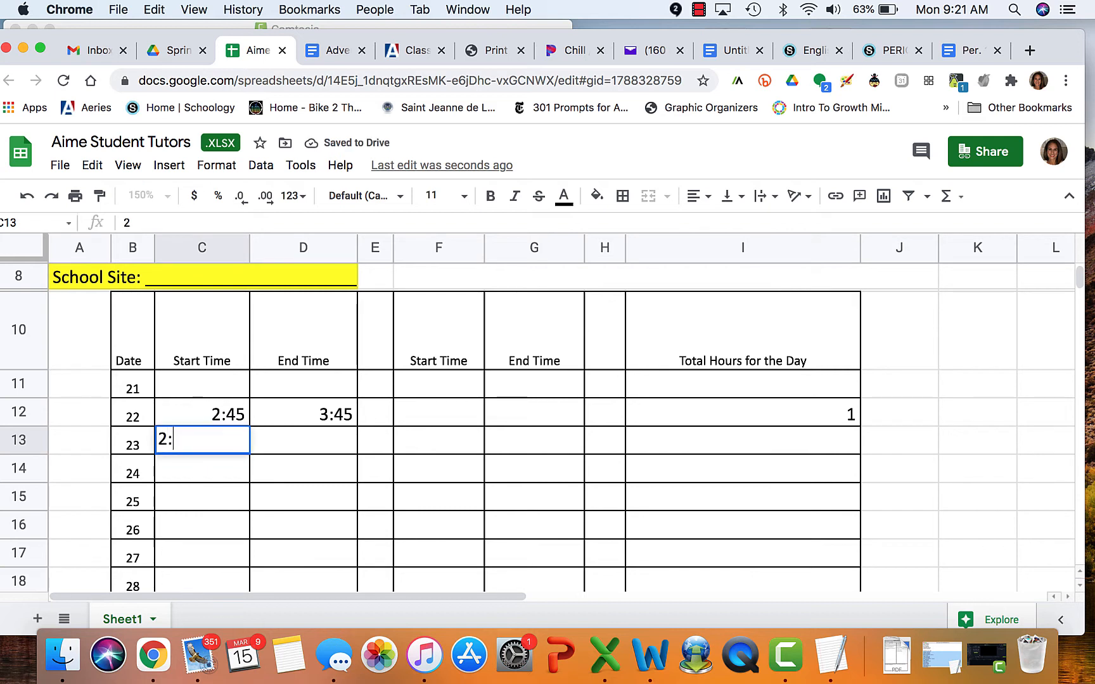
click(319, 452)
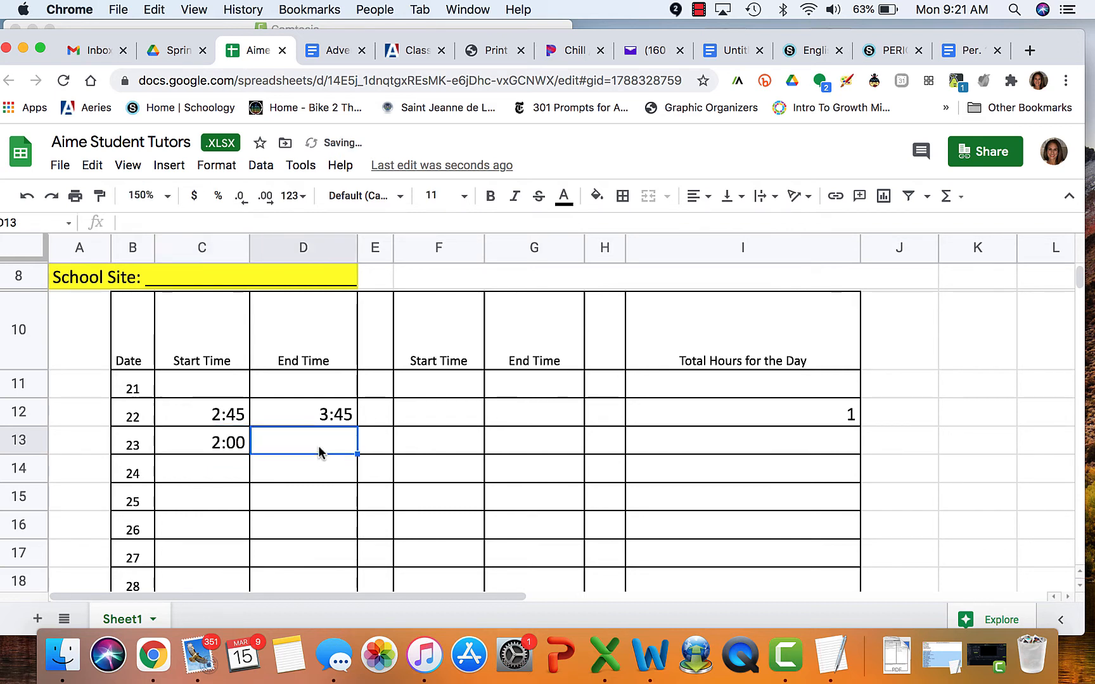
text(3:00)
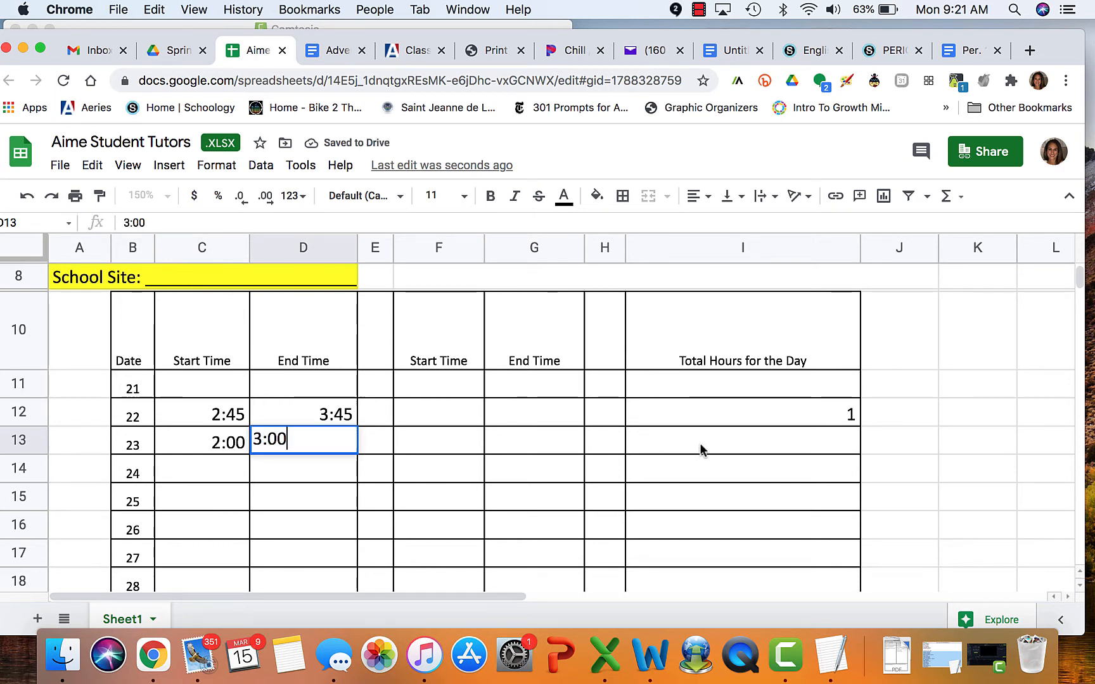
click(700, 450)
text(1)
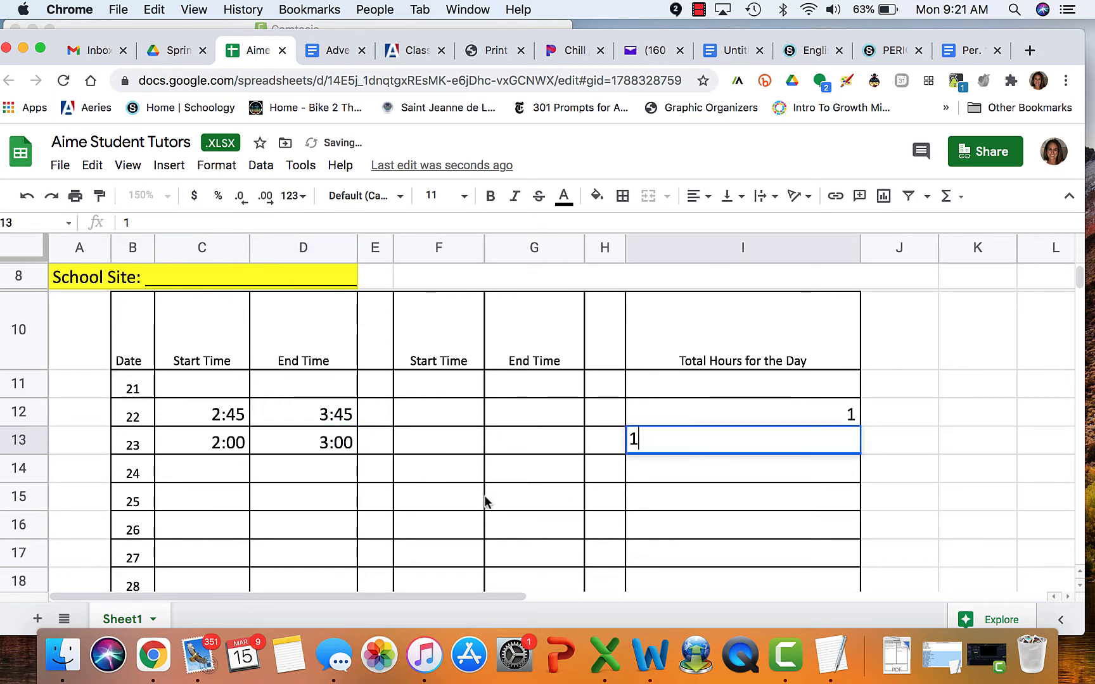
Enter day 24's start time 2:00 and end time 4:00
click(186, 476)
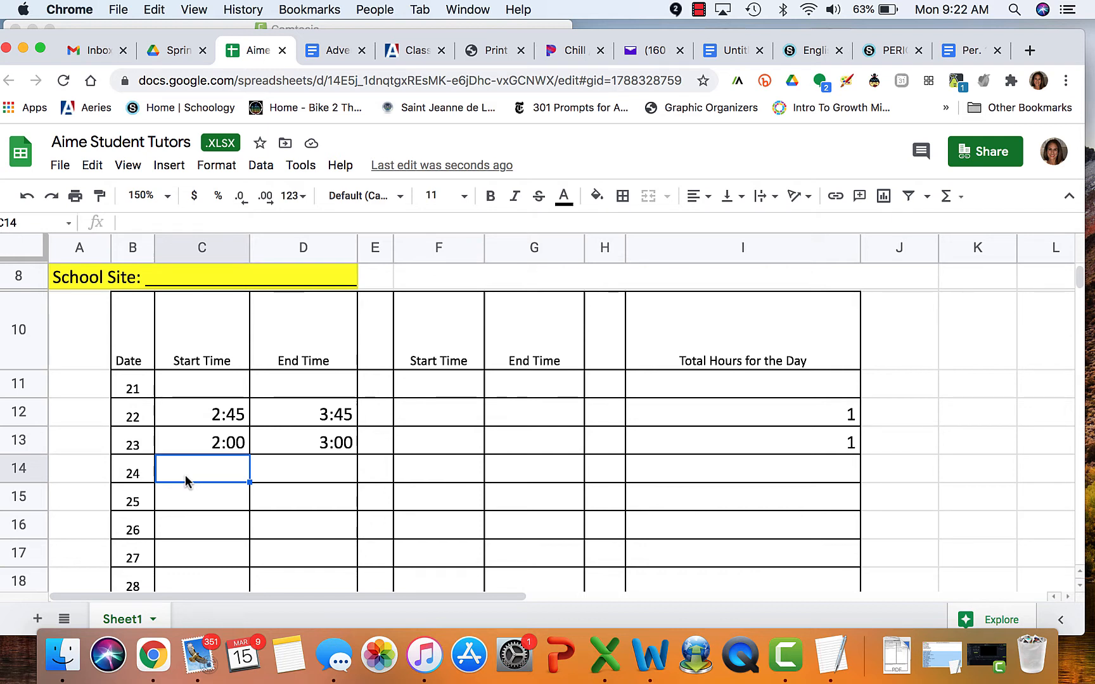
text(2:00)
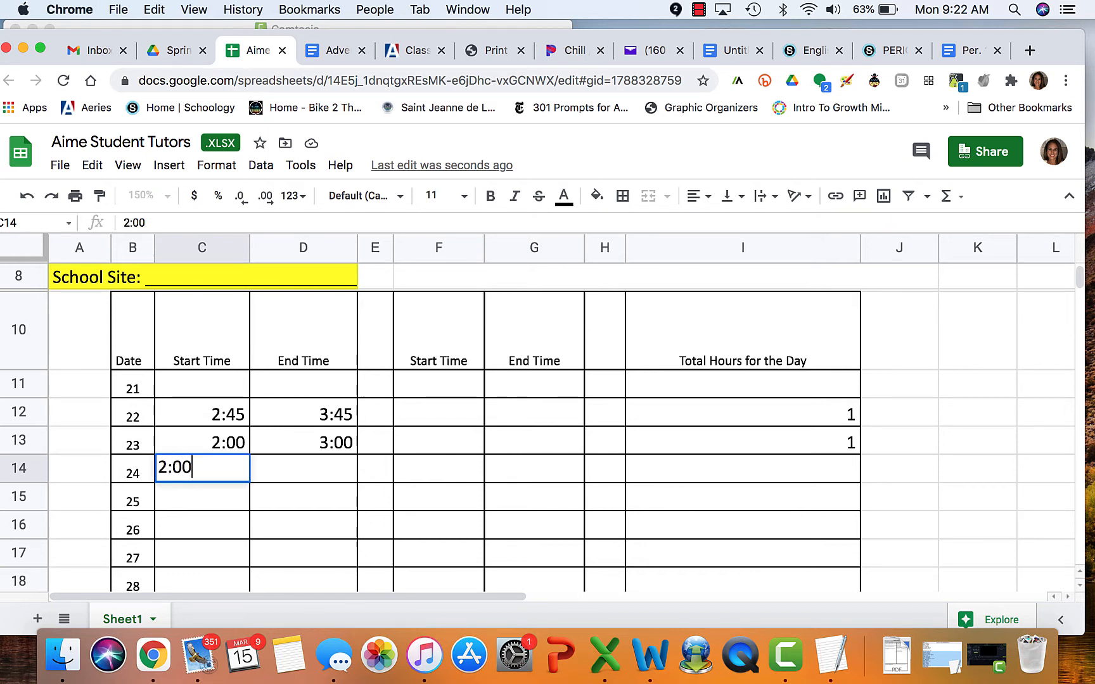
click(316, 474)
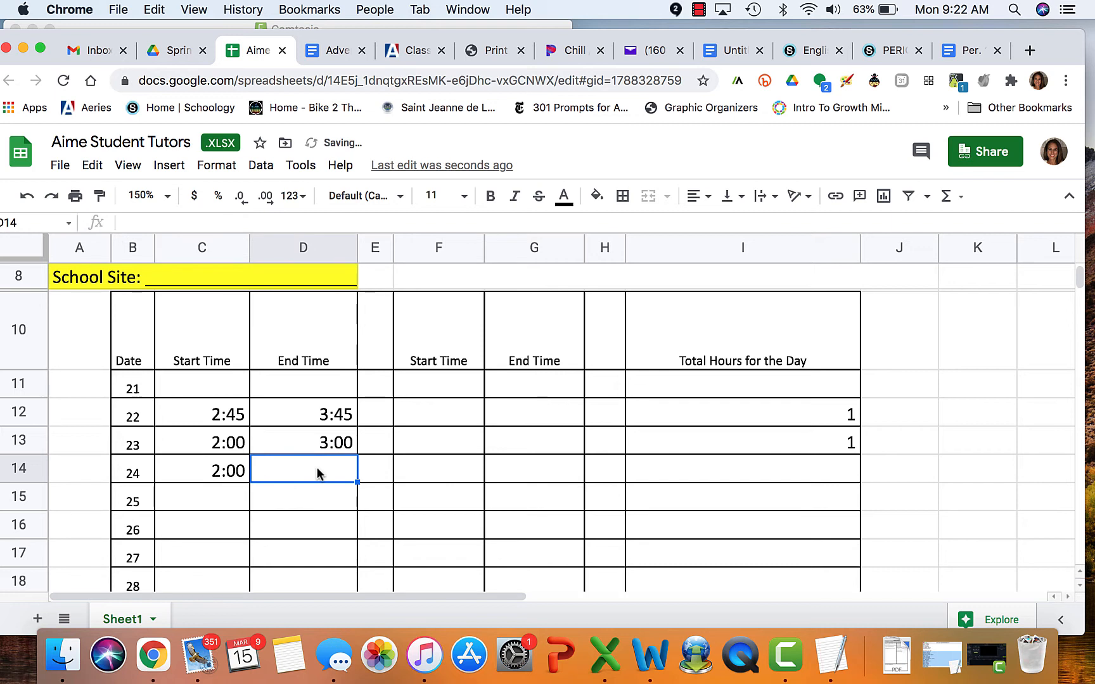
text(4:00)
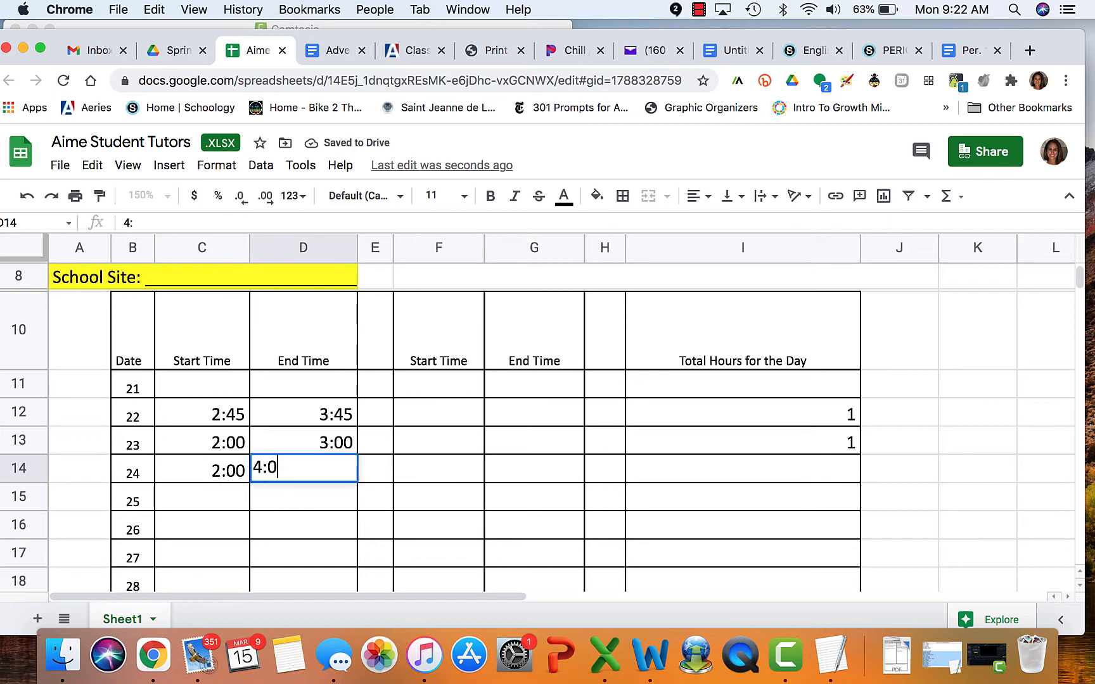
click(686, 469)
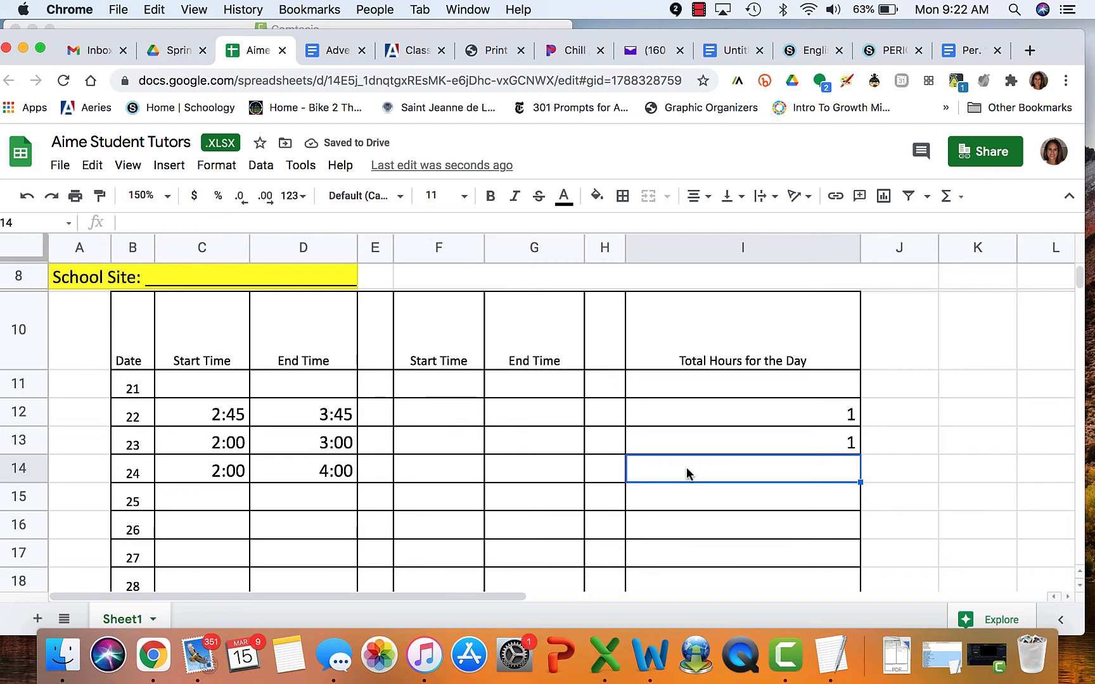
Enter 2 as the total hours for the 24th in cell I14
text(2)
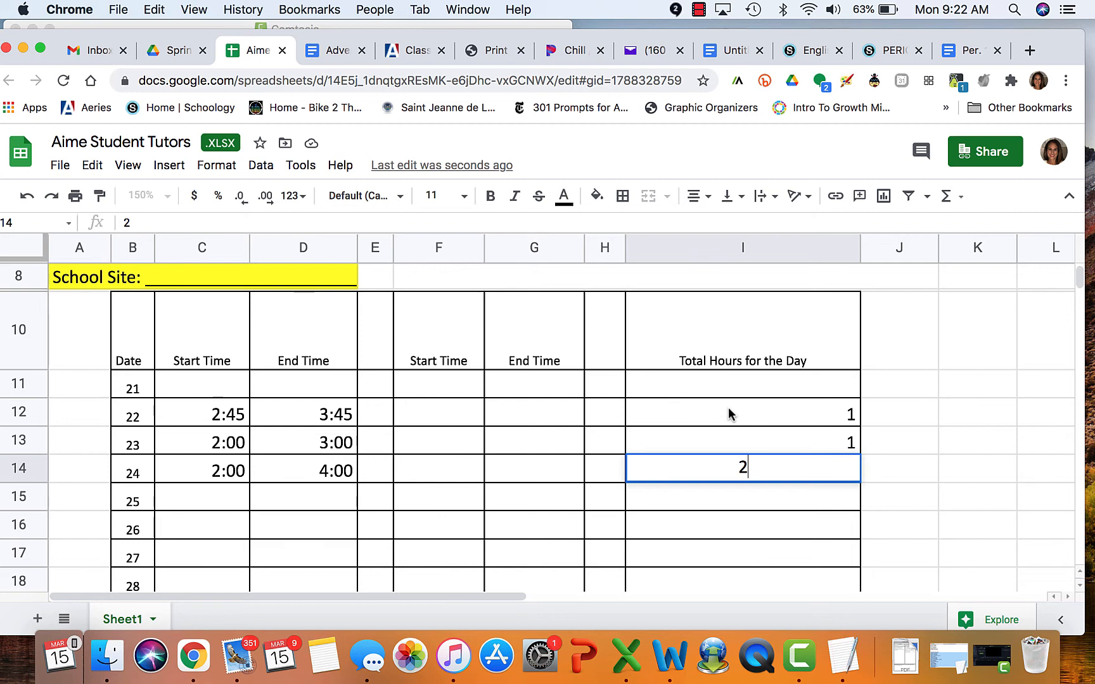
Commit the 2 total hours for the 24th by selecting another cell
scroll(728, 408, down, 3)
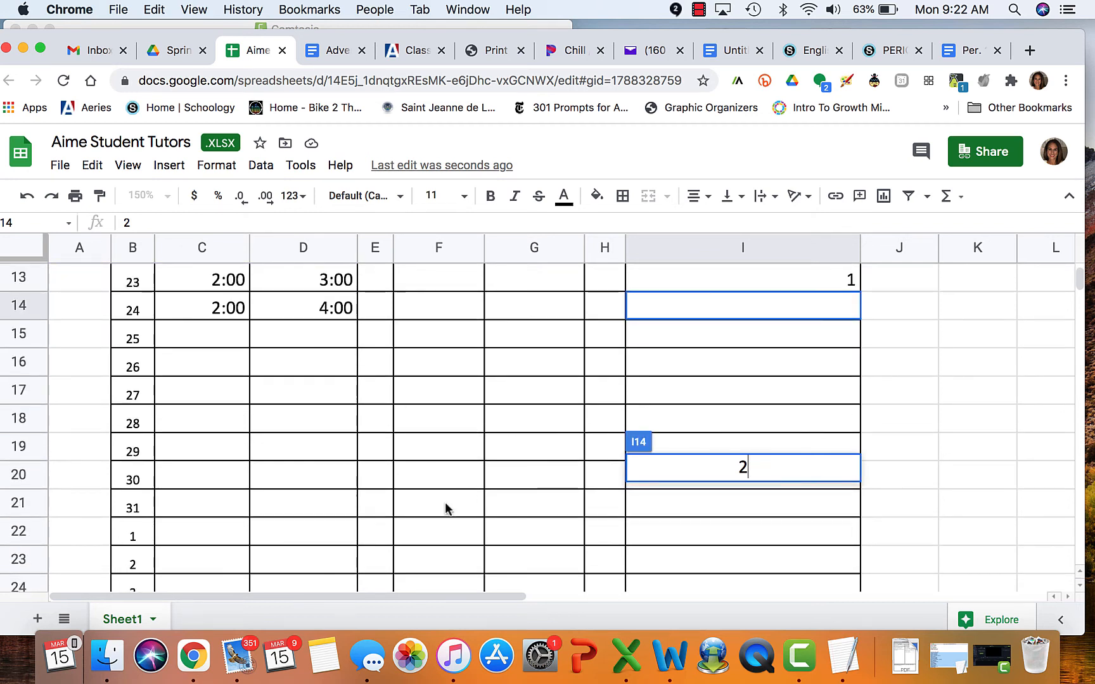
scroll(445, 504, down, 1)
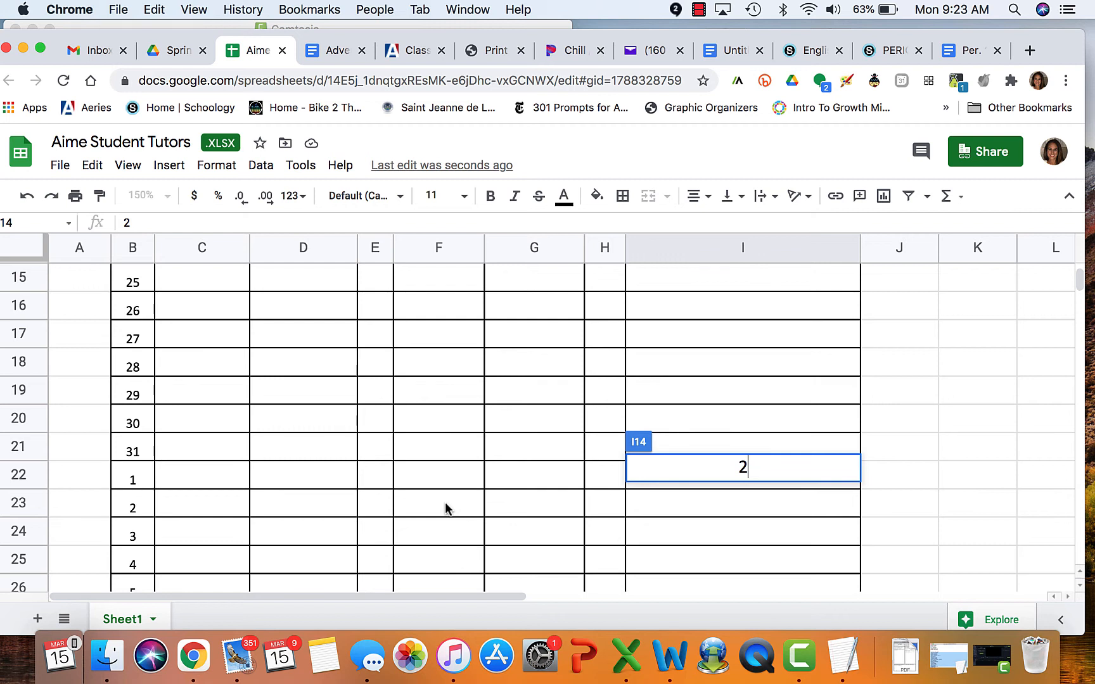
scroll(360, 438, down, 5)
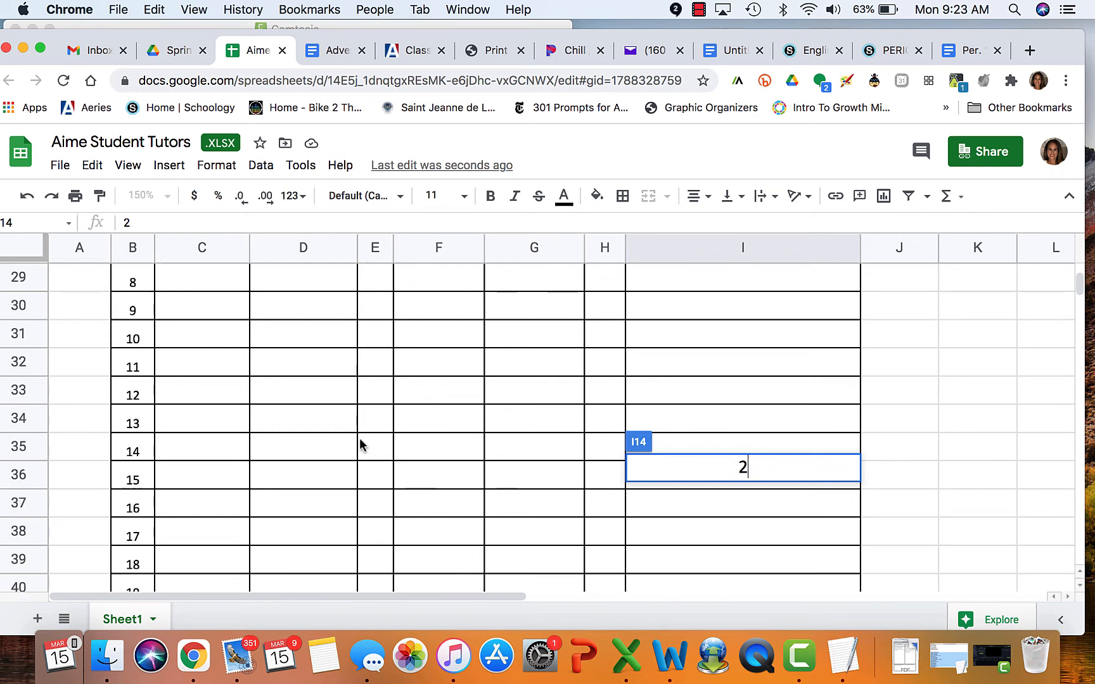
scroll(359, 438, down, 1)
click(201, 507)
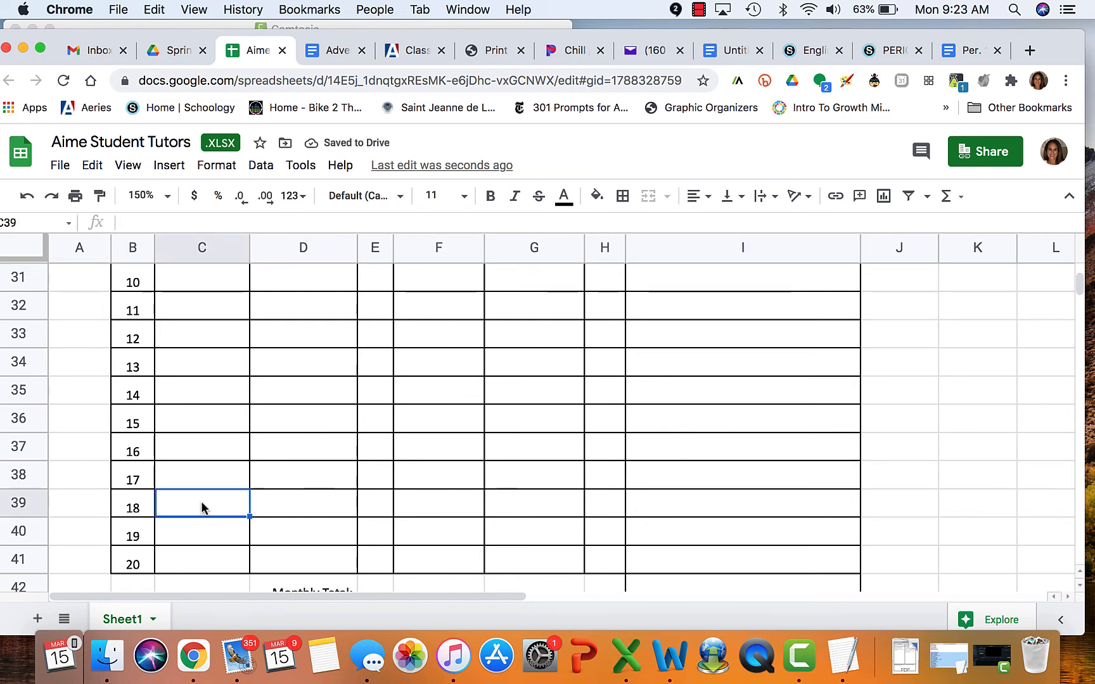
click(194, 457)
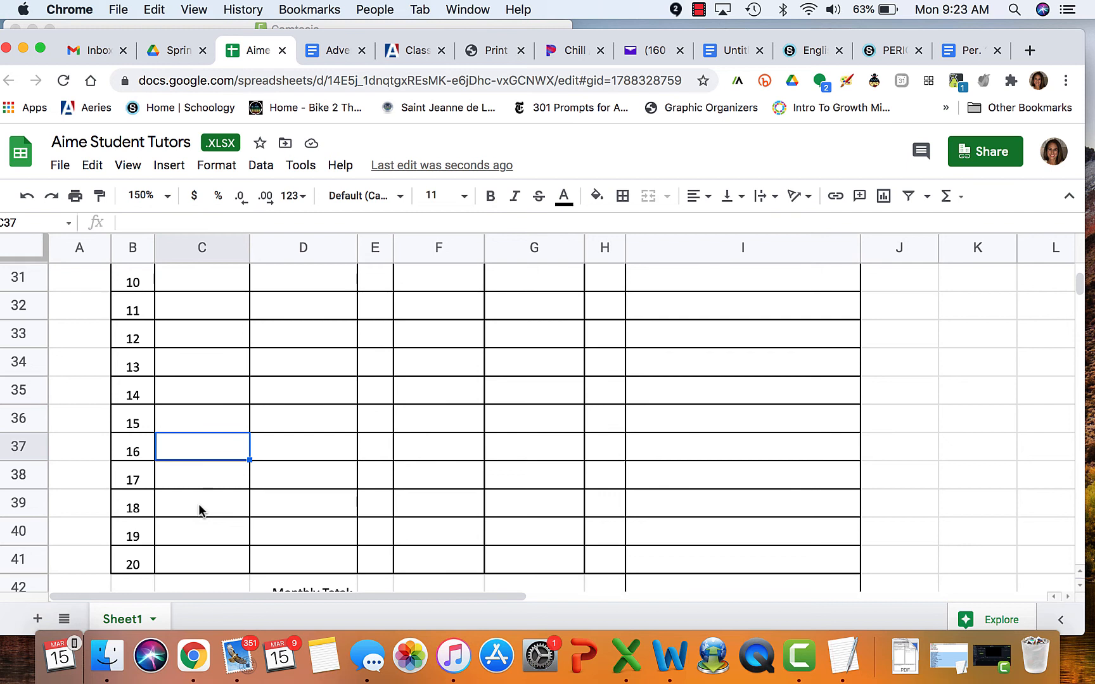
Select cell E42 beside the Monthly Total: label
scroll(199, 510, down, 3)
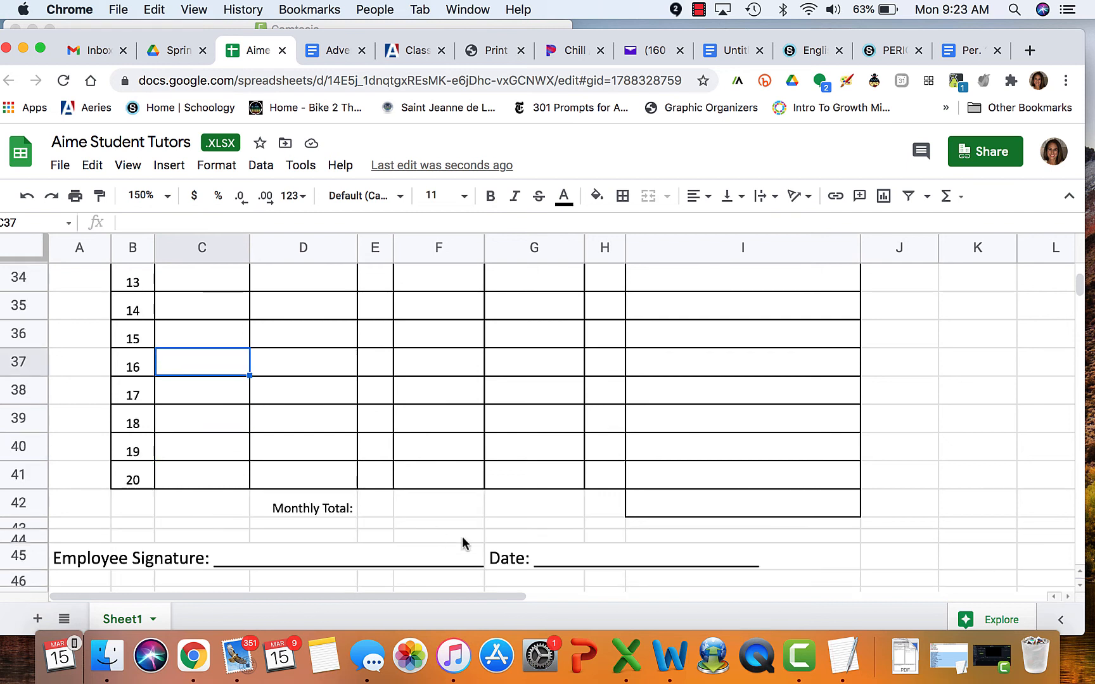
click(376, 505)
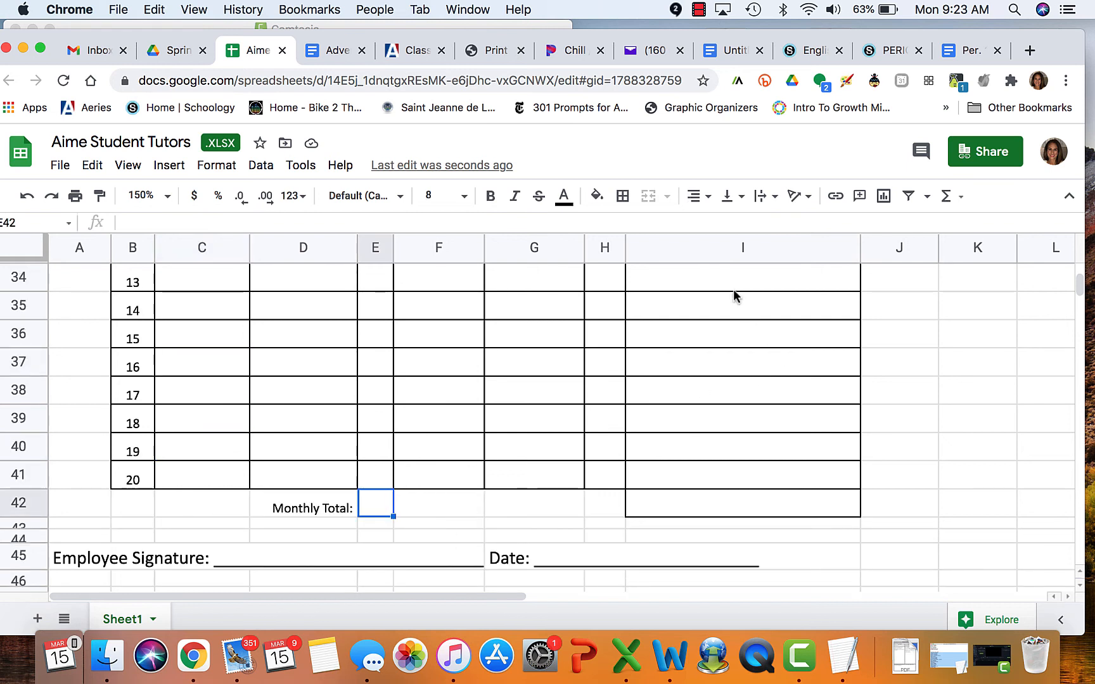
scroll(713, 313, up, 10)
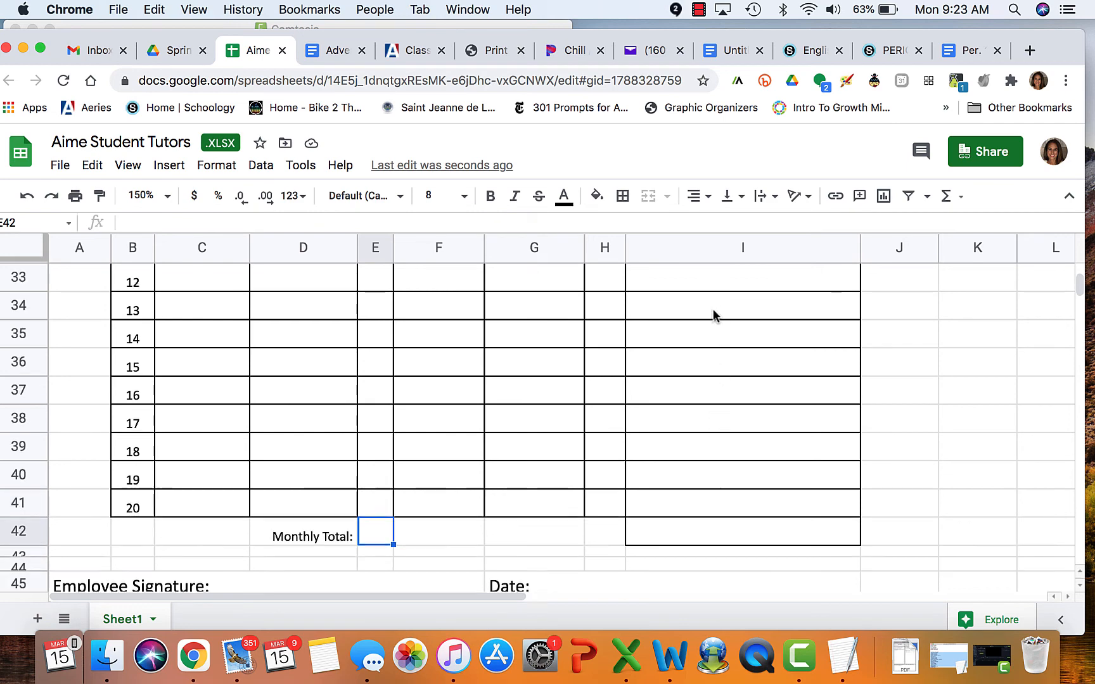
scroll(714, 316, up, 1)
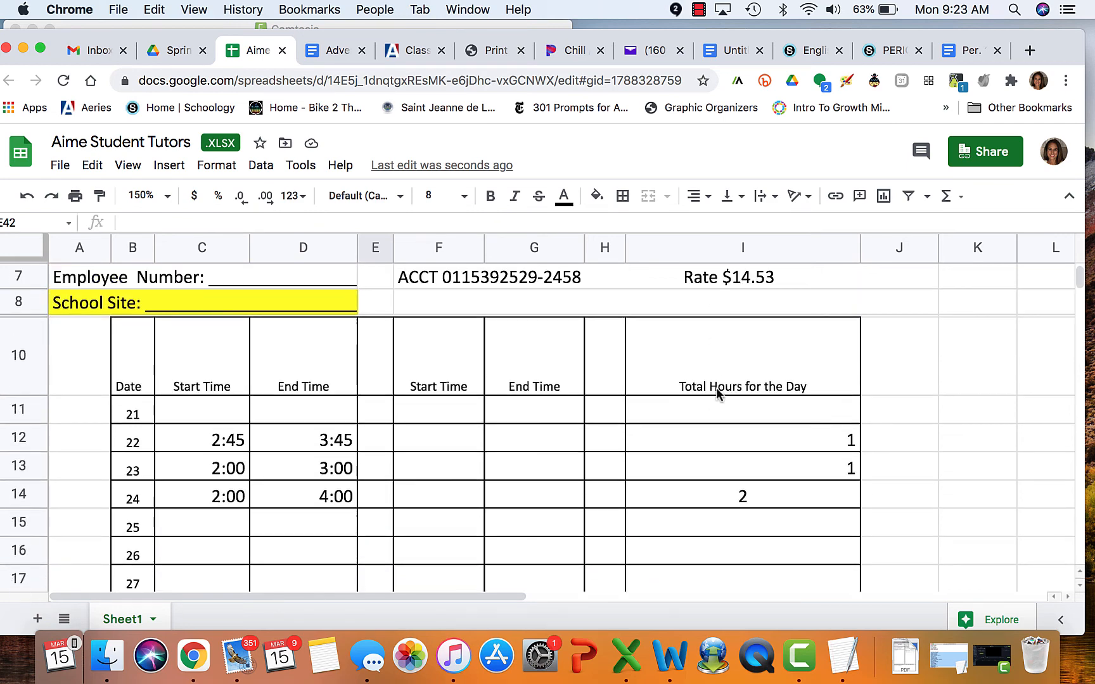
scroll(722, 516, down, 4)
scroll(722, 517, down, 20)
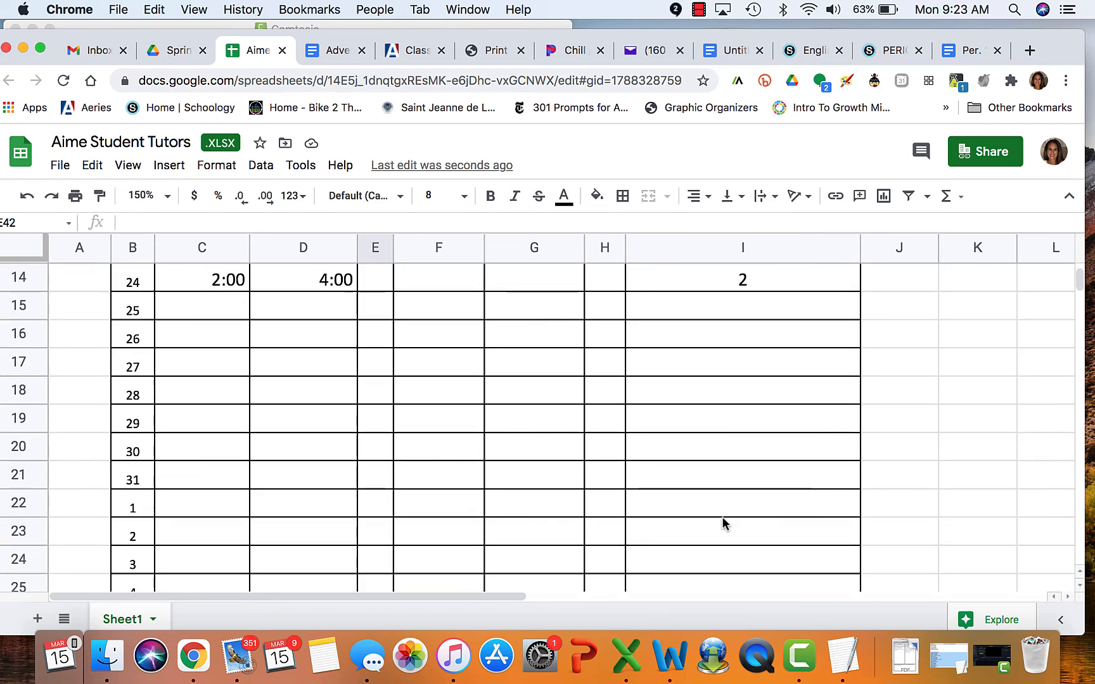
scroll(722, 517, down, 3)
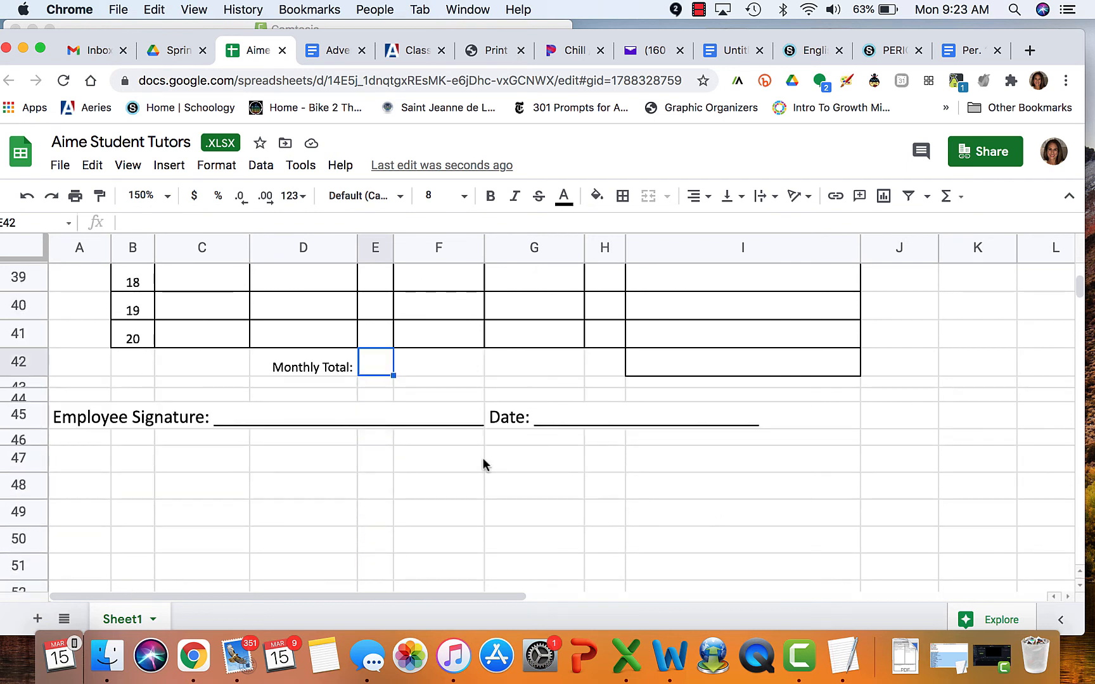
Fill the Monthly Total: label and its value cell, D42:E42, with yellow
drag(311, 367, 370, 367)
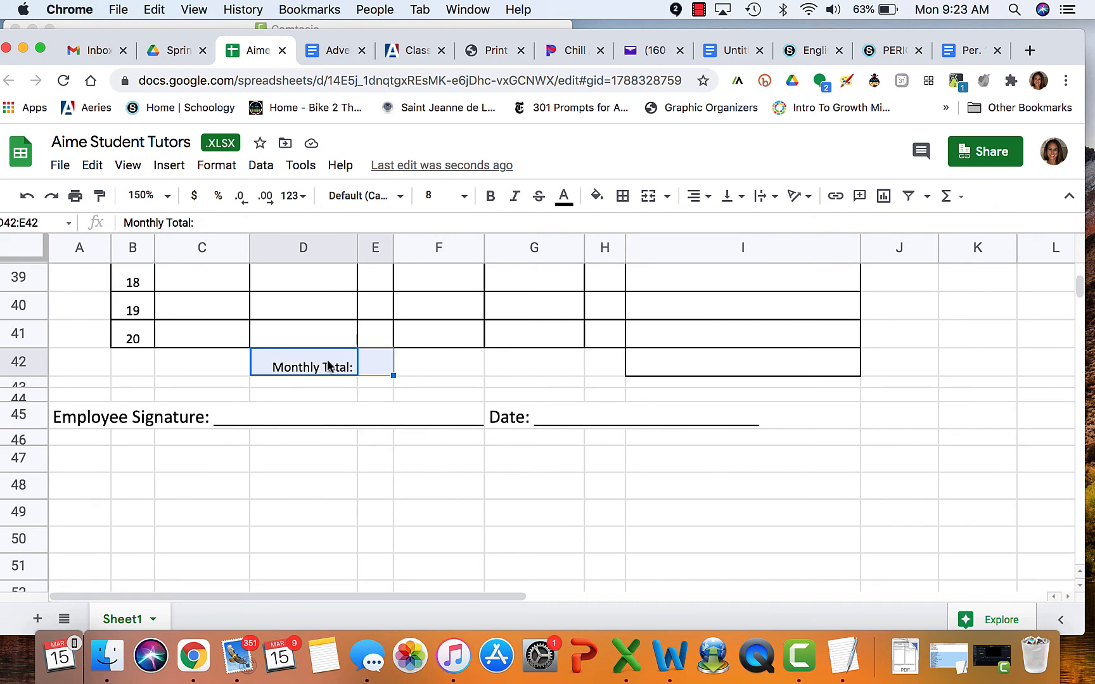
click(600, 206)
click(663, 273)
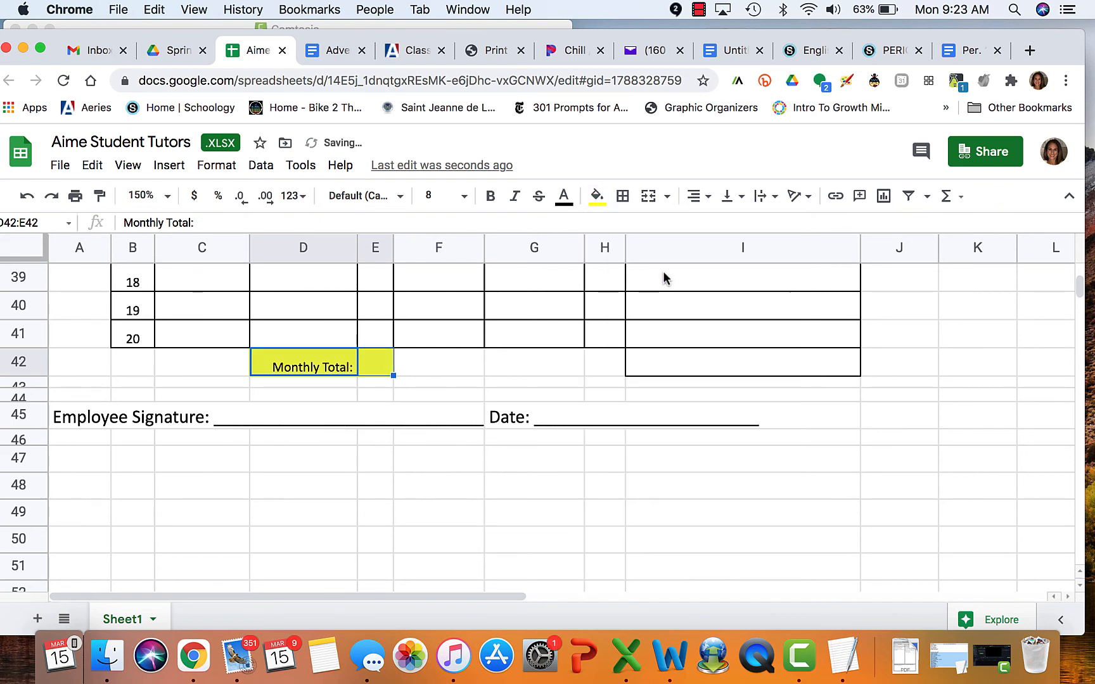
click(534, 486)
click(248, 414)
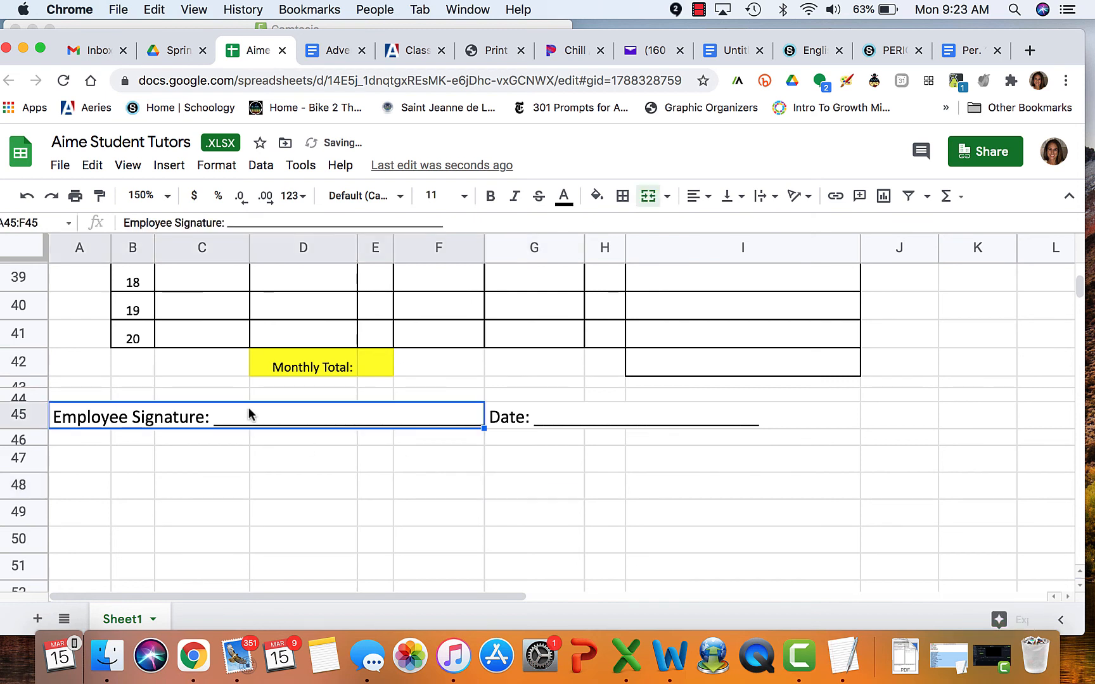
Write the employee's full name on the Employee Signature line in the Homemade Apple font
double_click(249, 414)
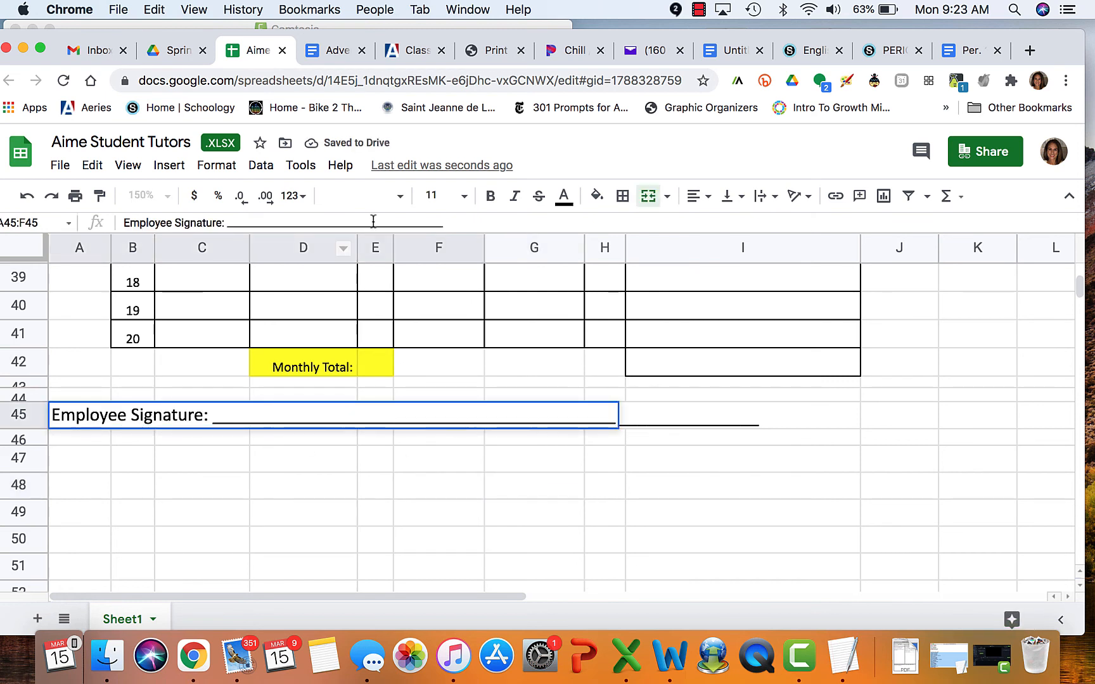
click(397, 202)
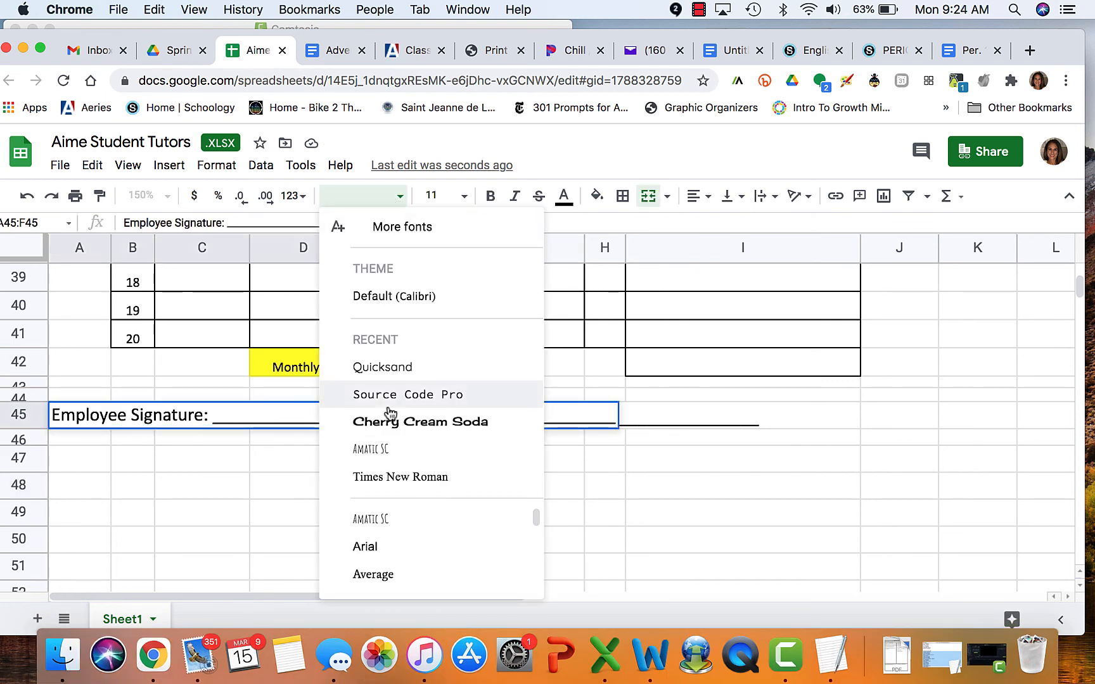
scroll(391, 557, down, 3)
scroll(391, 556, down, 5)
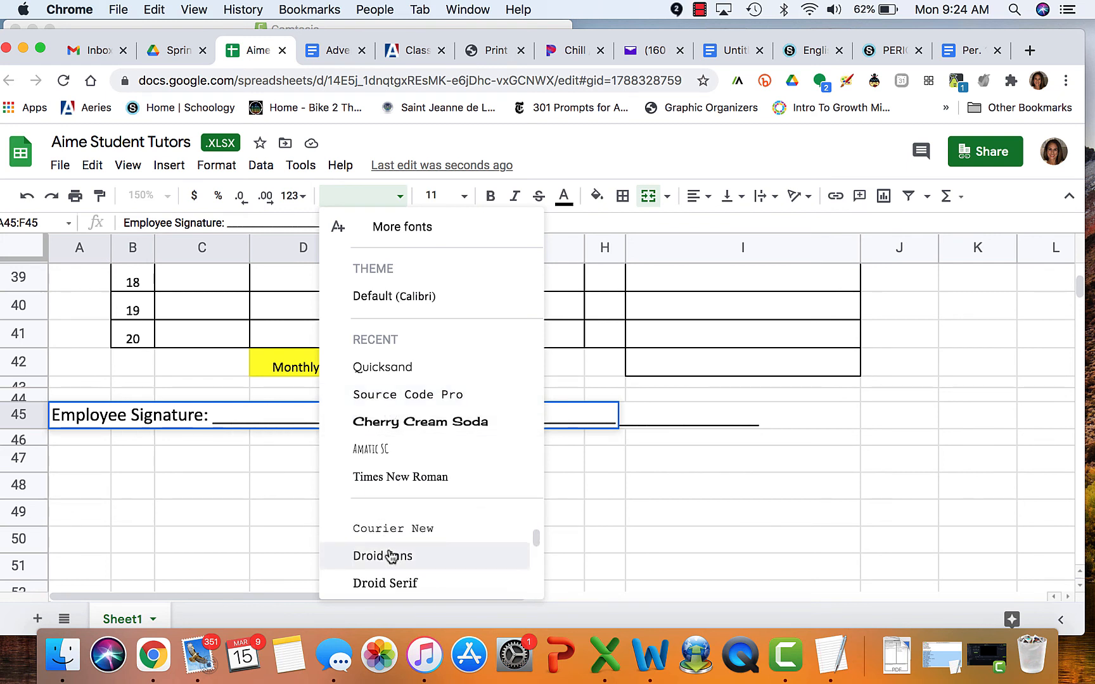
click(390, 549)
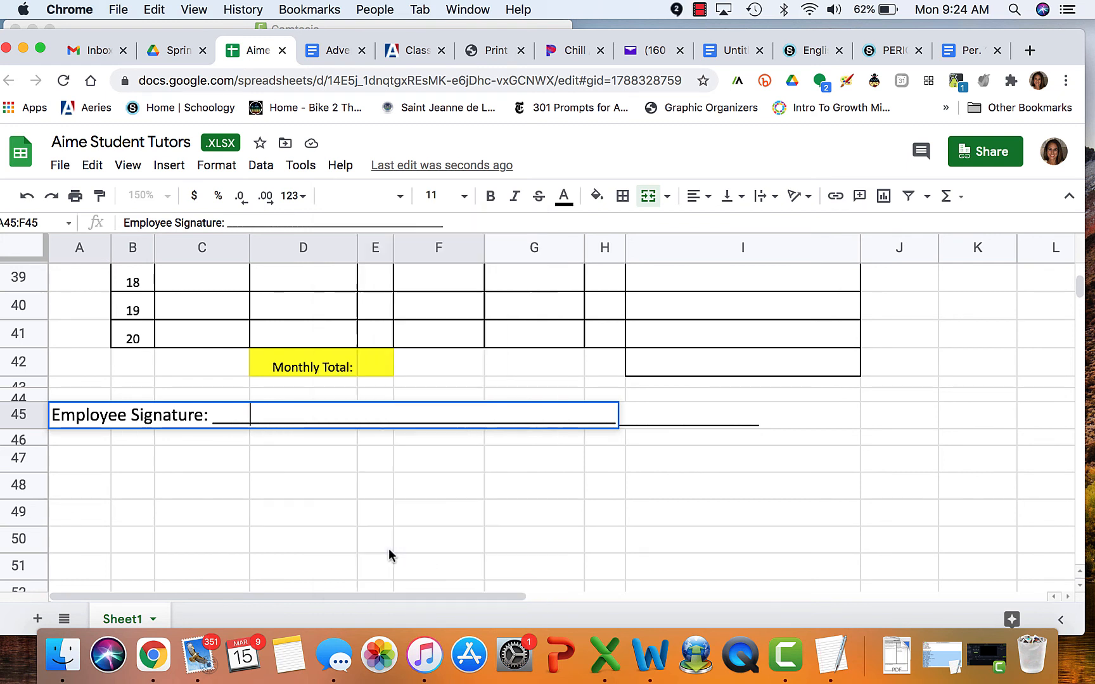
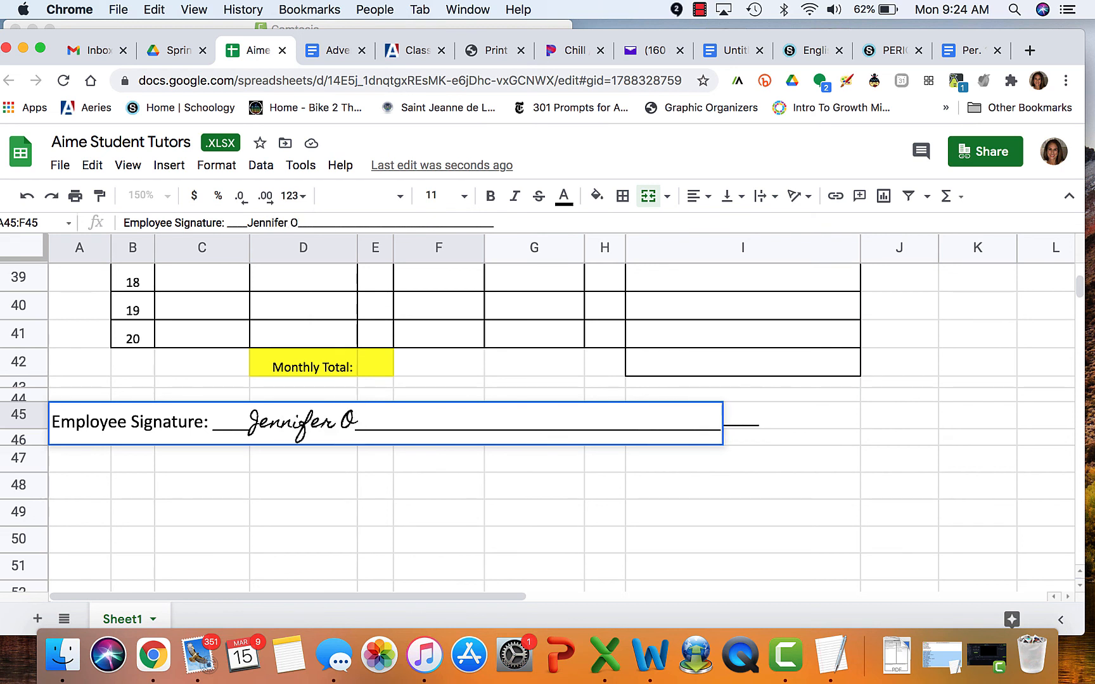
click(402, 561)
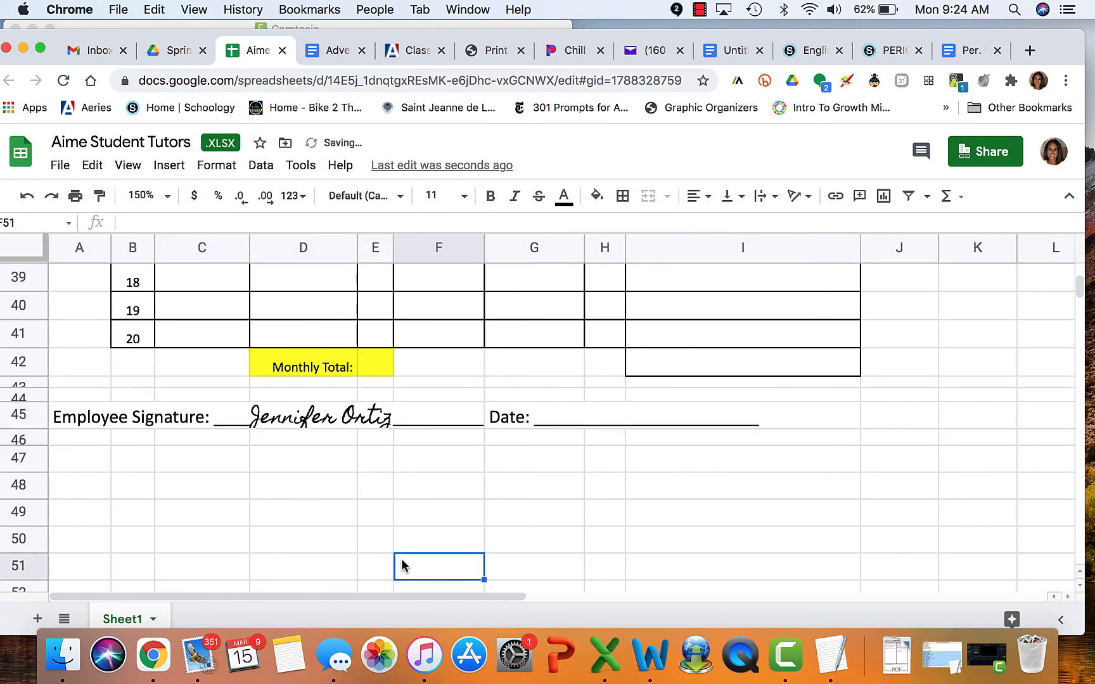
click(581, 416)
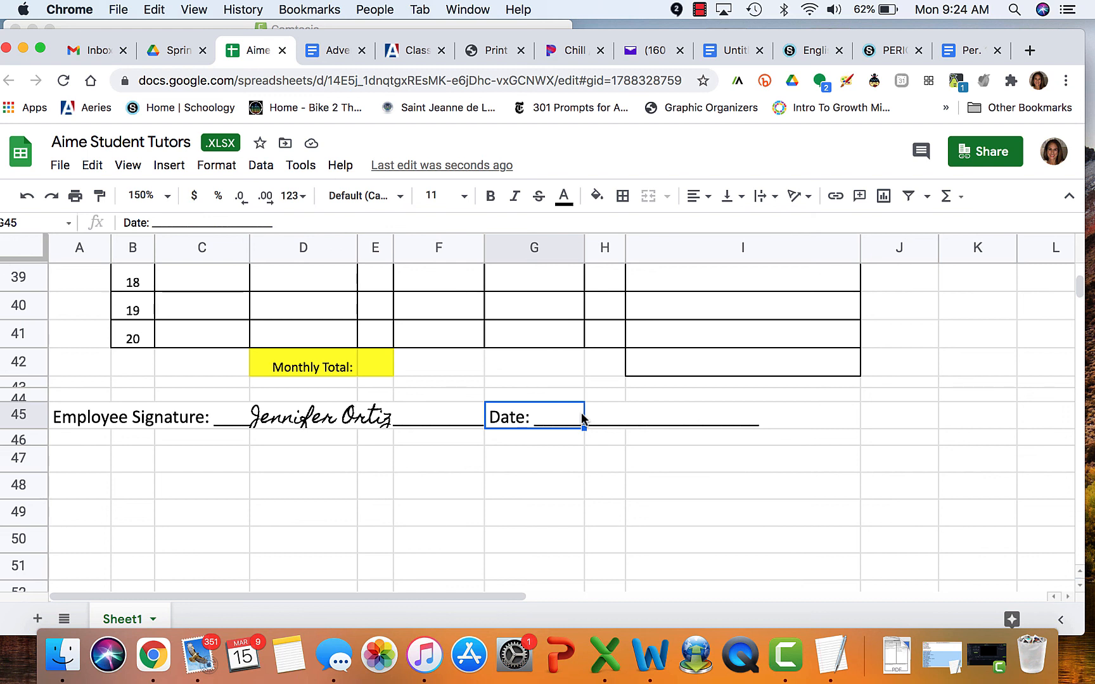
scroll(581, 418, up, 15)
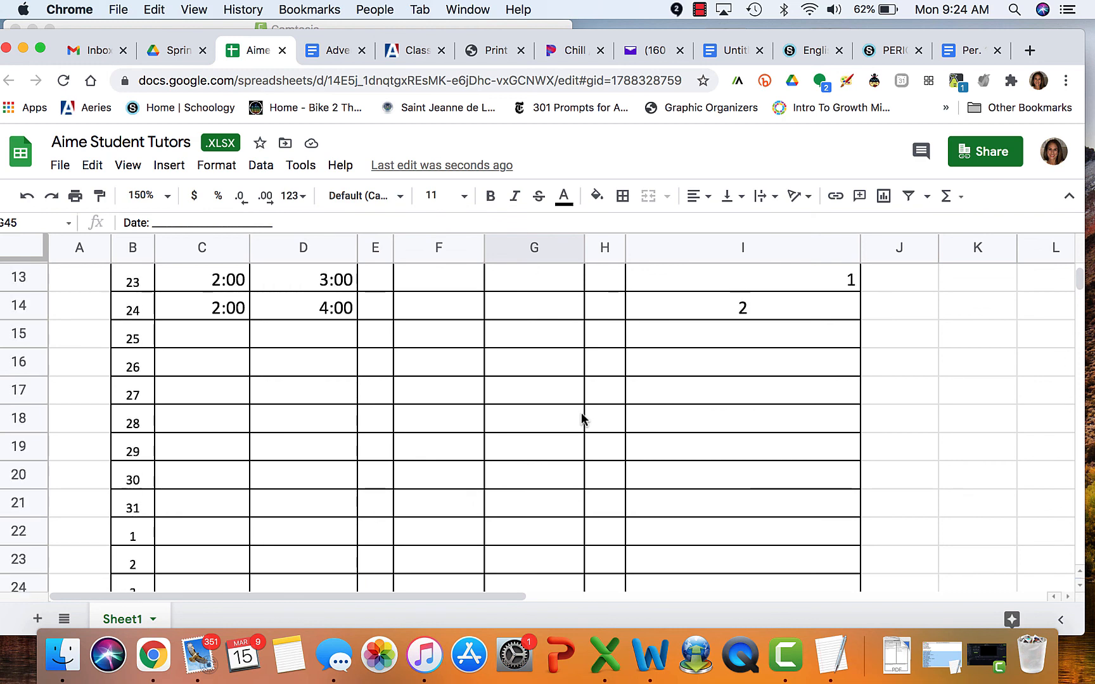
scroll(582, 419, down, 3)
scroll(582, 418, down, 3)
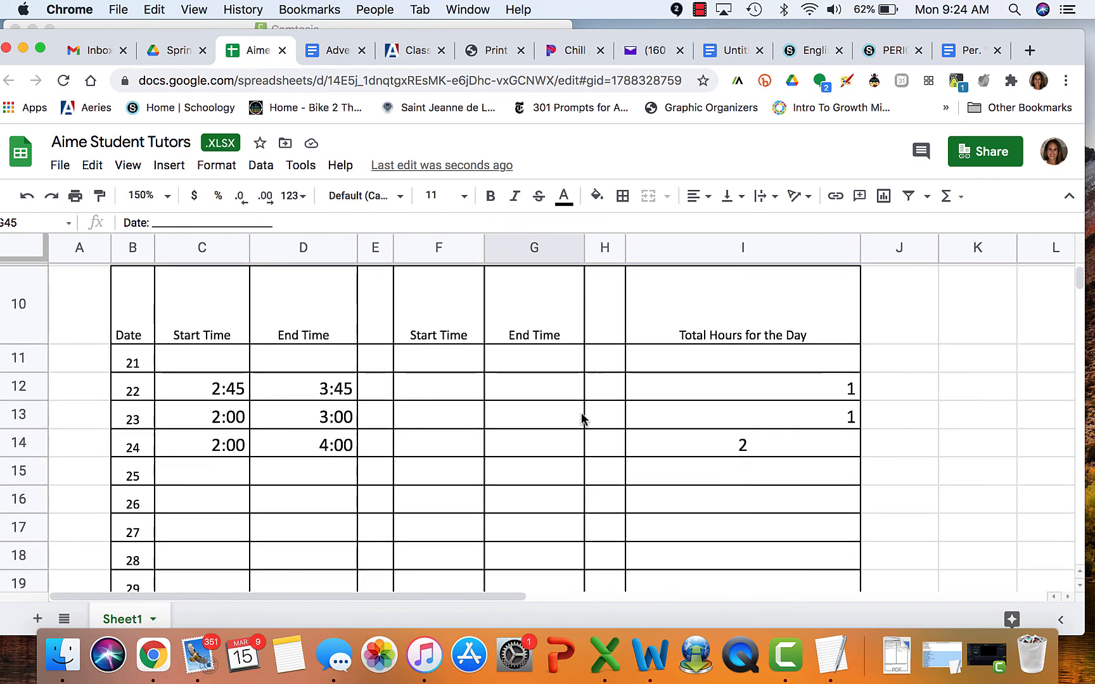
scroll(581, 420, down, 3)
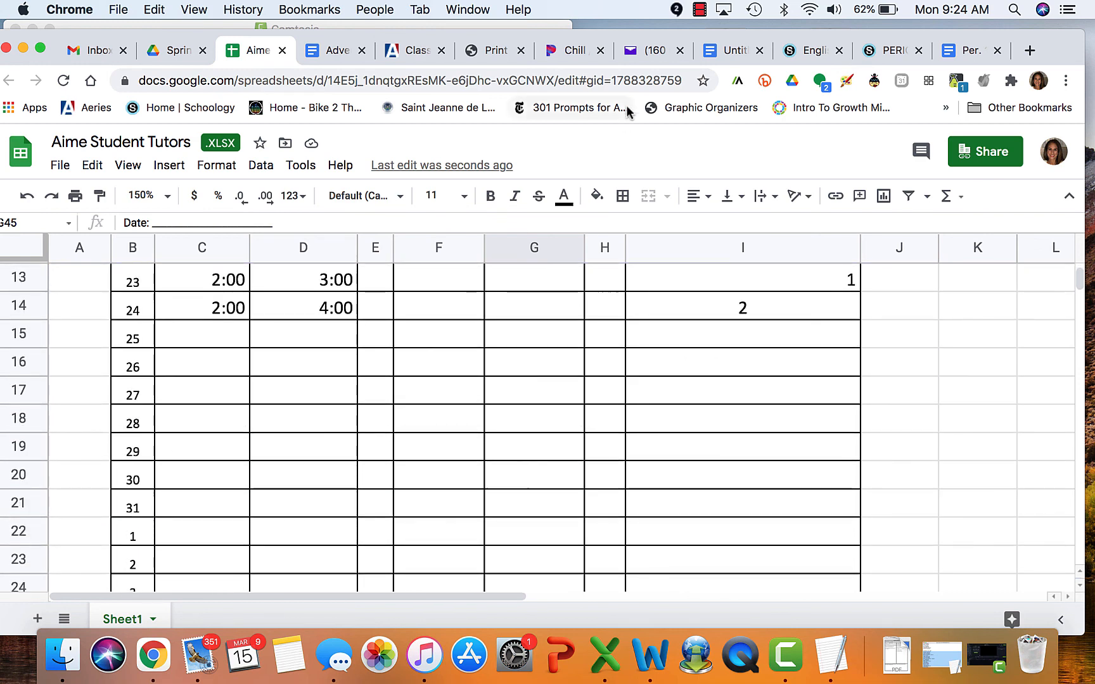
click(699, 10)
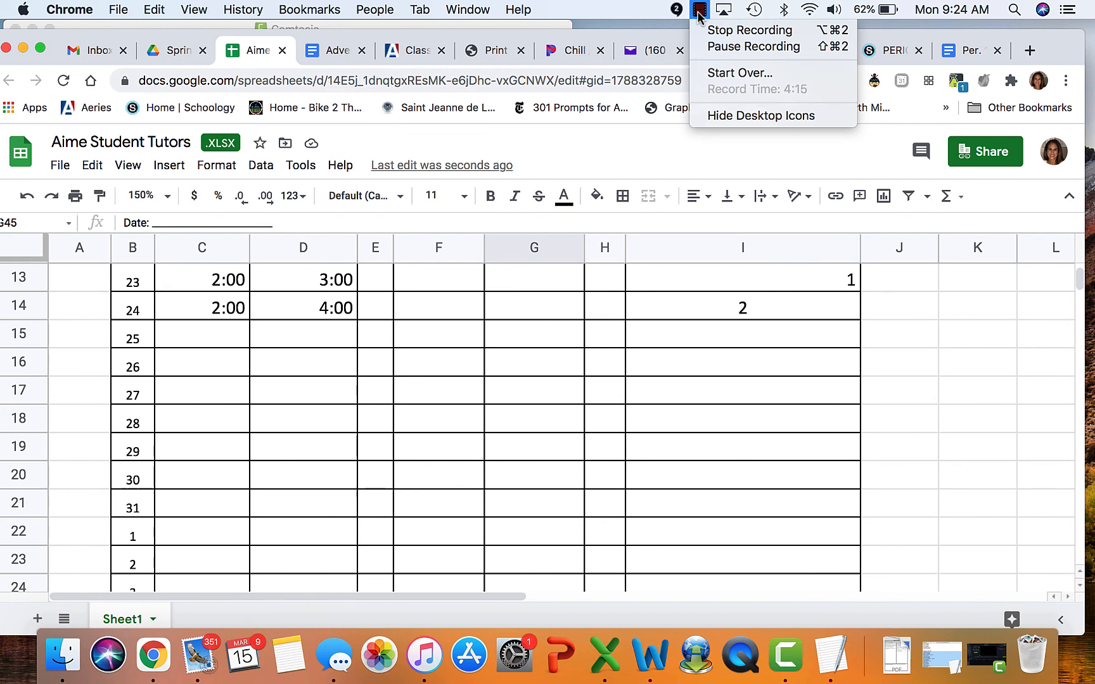